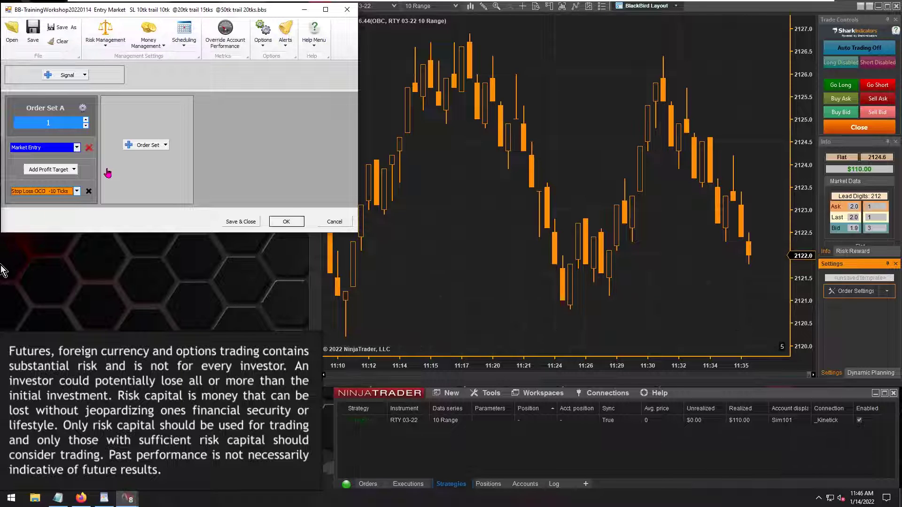
# - Clear the strategy, add a BloodHound Signal, and browse for its template file
pyautogui.click(59, 41)
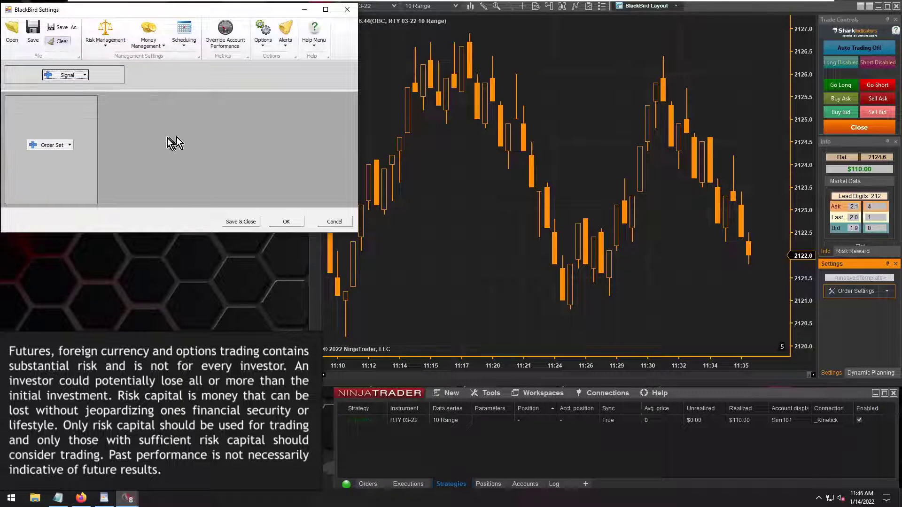
pyautogui.click(84, 76)
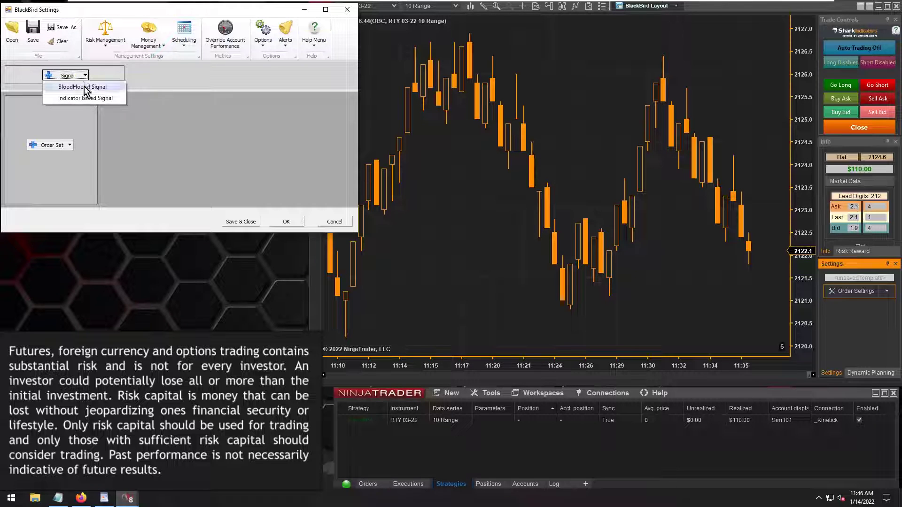
pyautogui.click(84, 86)
pyautogui.click(104, 76)
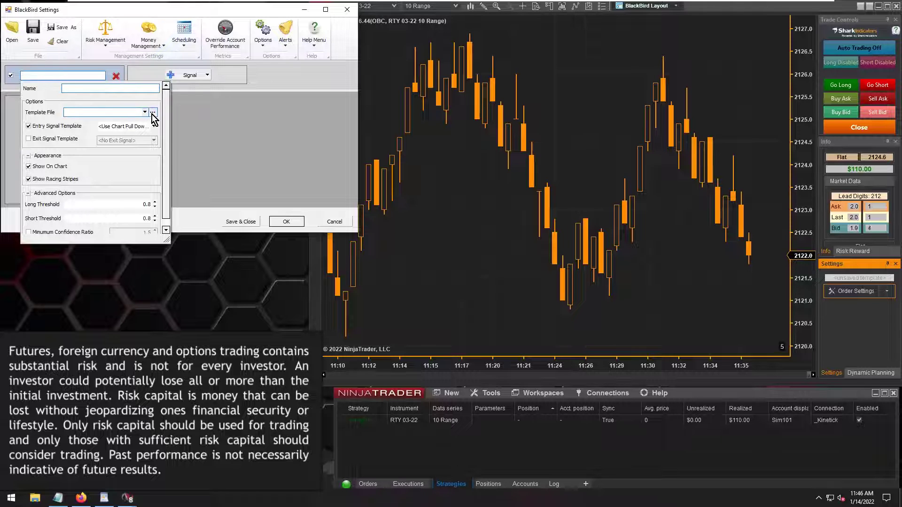
pyautogui.click(152, 113)
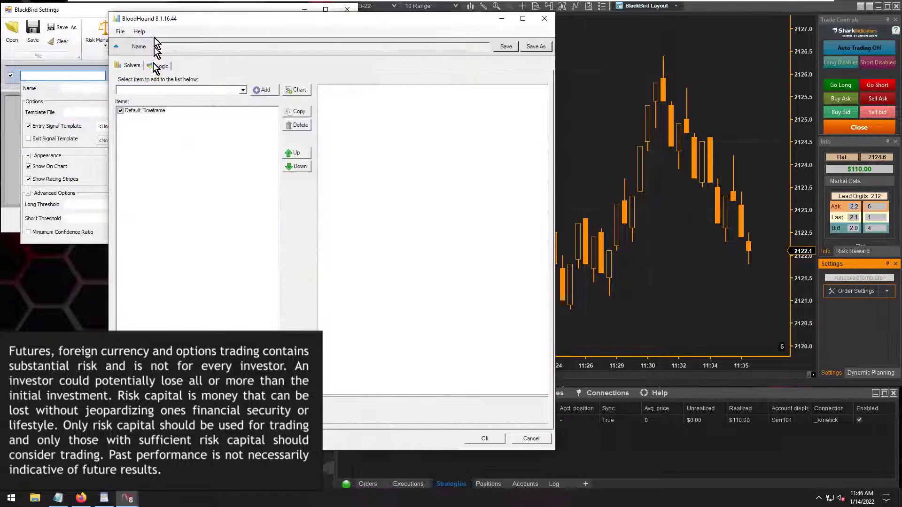
# - Load the recent BloodHound solution file SMA 10 -30 XO.bht
pyautogui.click(120, 31)
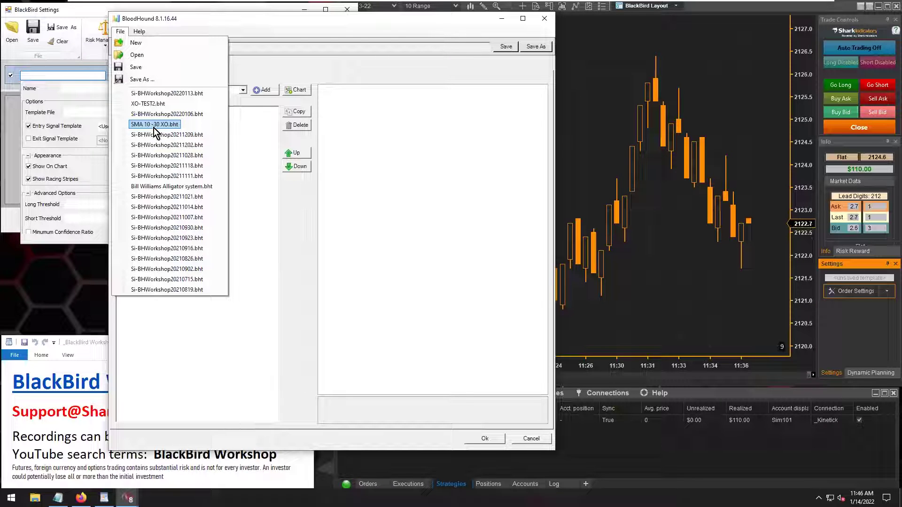
pyautogui.click(154, 126)
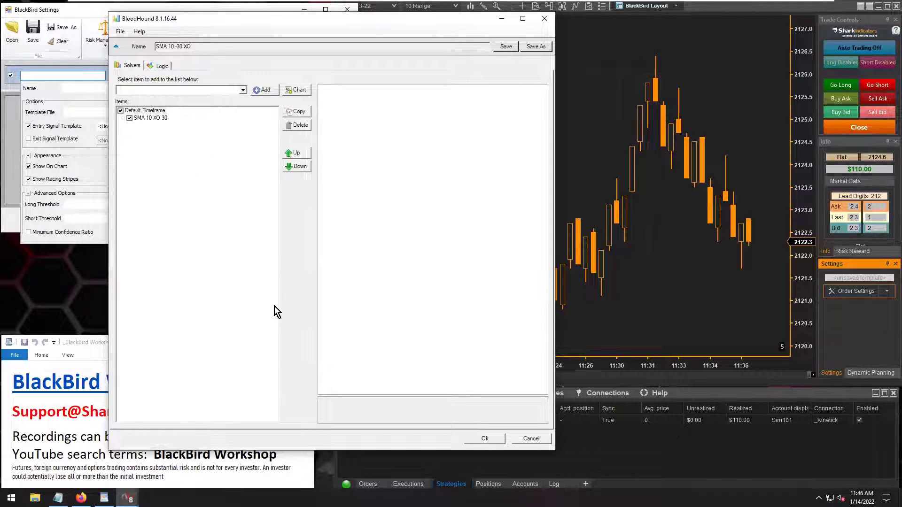
# - Accept the SMA 10 -30 XO template and select SMA 10 -30 as the Entry Signal Template
pyautogui.click(485, 438)
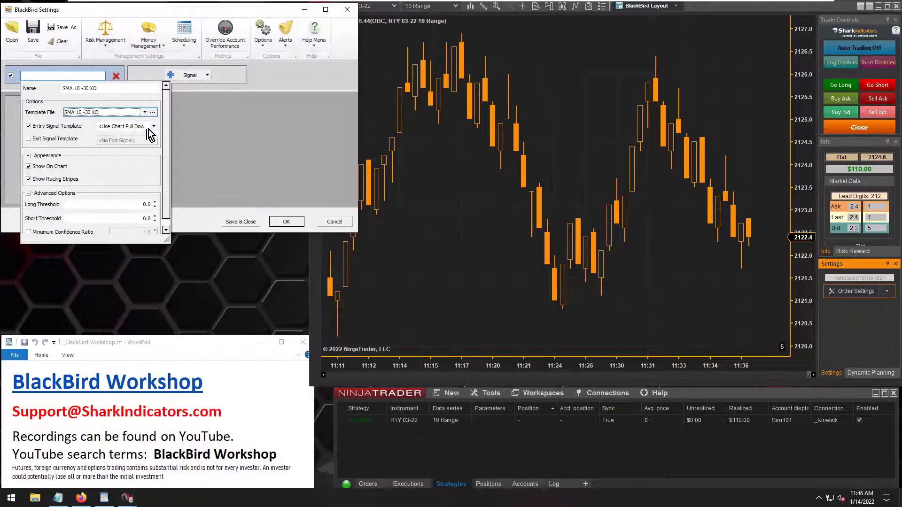
pyautogui.click(153, 126)
pyautogui.click(125, 142)
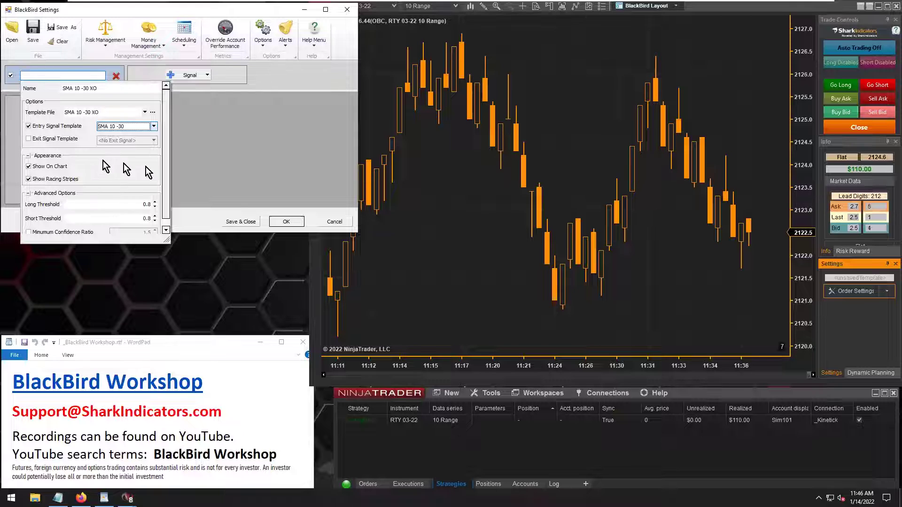
pyautogui.click(212, 161)
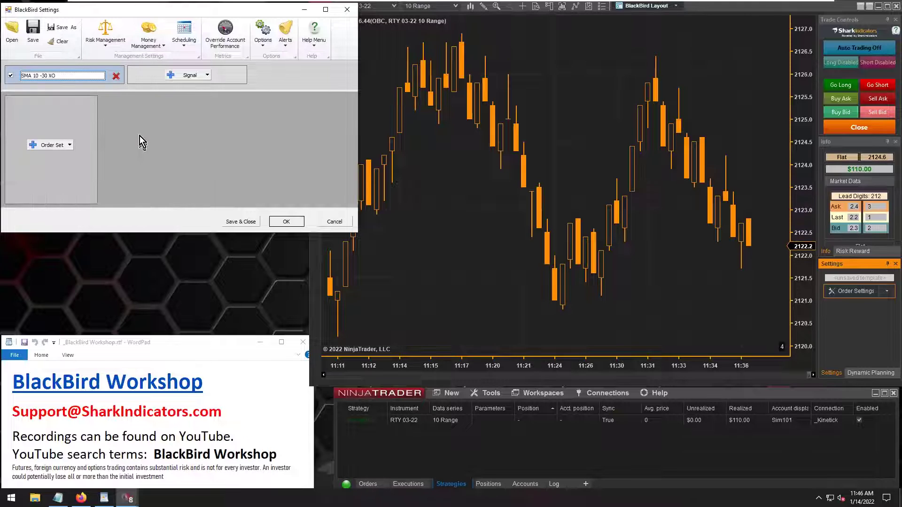
pyautogui.click(63, 145)
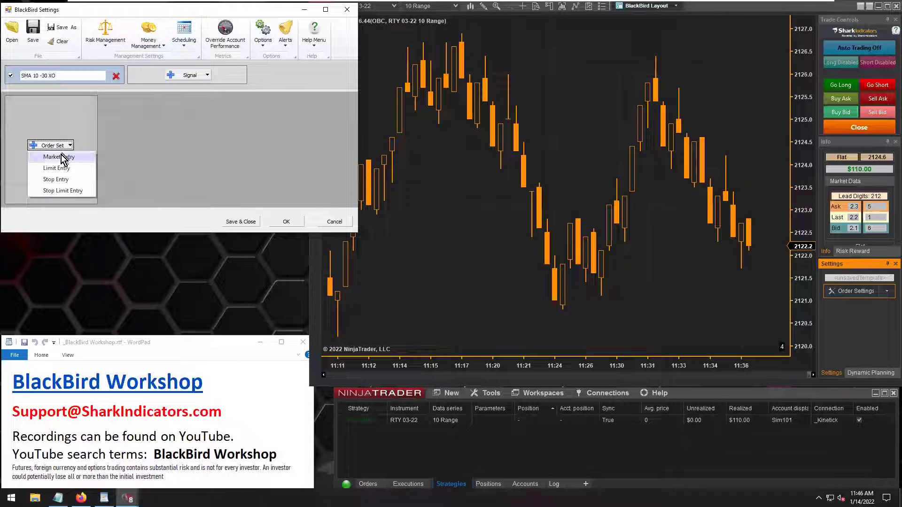
# - Create Order Set A with Market Entry, Profit Target 2xATR and a 1.5xATR trailing Stop Loss
pyautogui.click(60, 157)
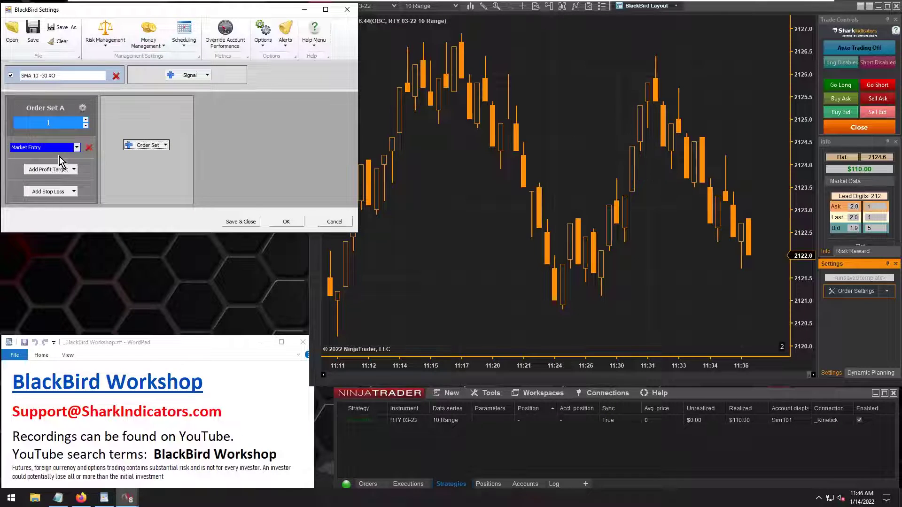
pyautogui.click(74, 170)
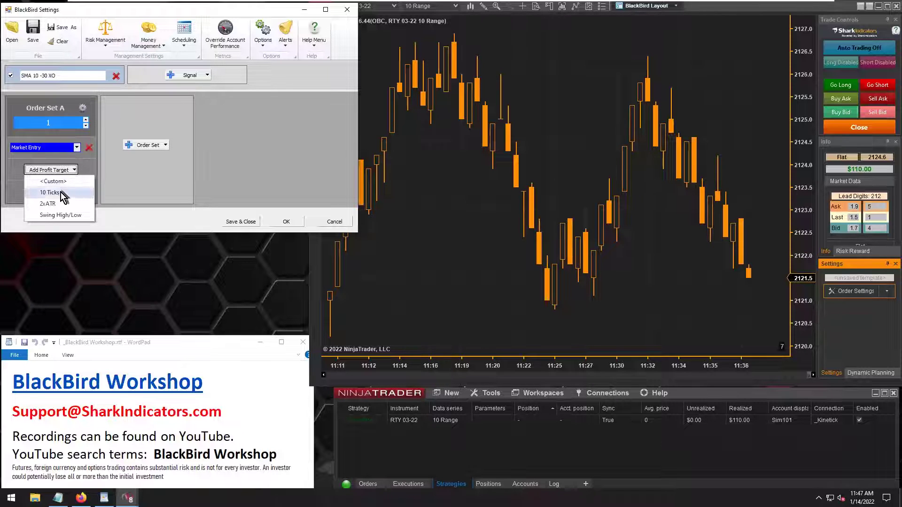
pyautogui.click(51, 205)
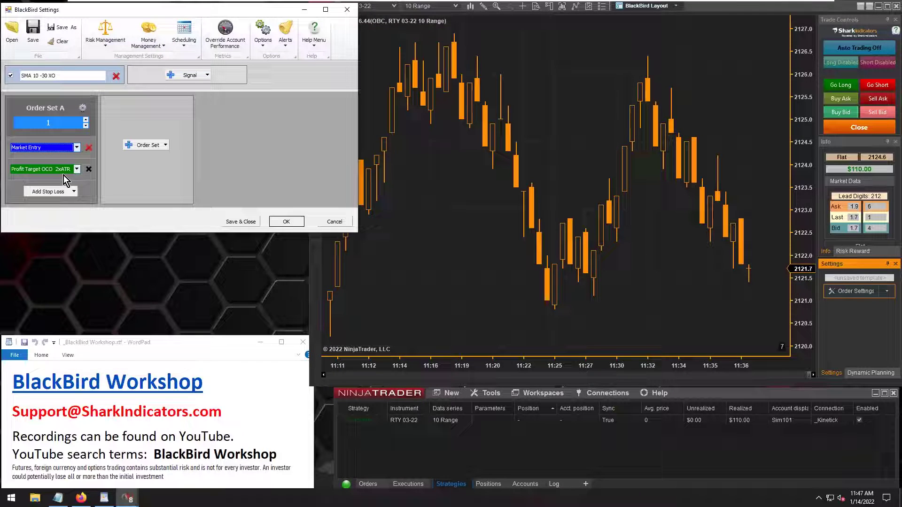
pyautogui.click(74, 192)
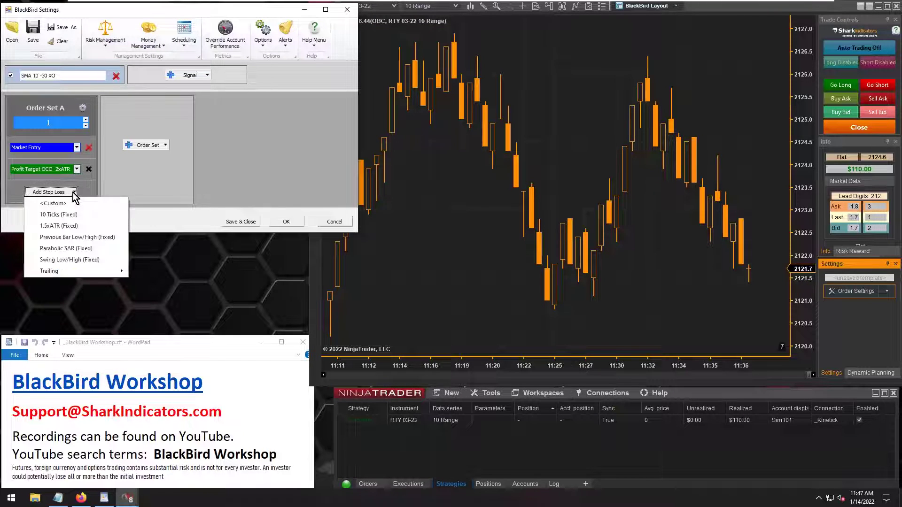
pyautogui.moveTo(97, 269)
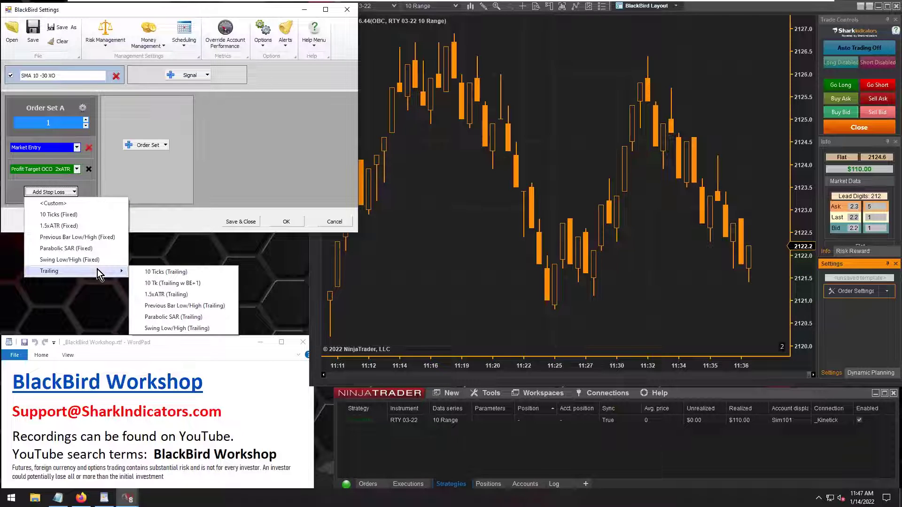
pyautogui.click(164, 296)
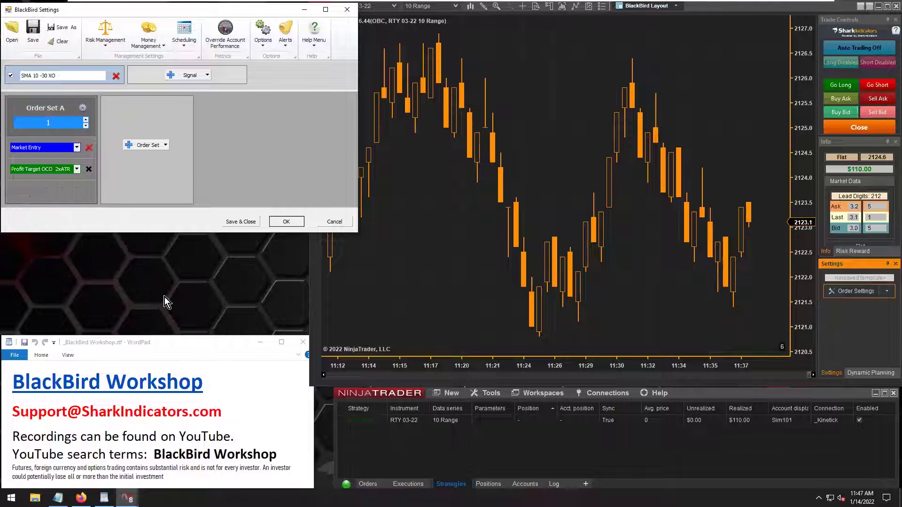
# - Set the stop loss ATR Trailing rule's trigger type to Profit or Loss
pyautogui.click(77, 192)
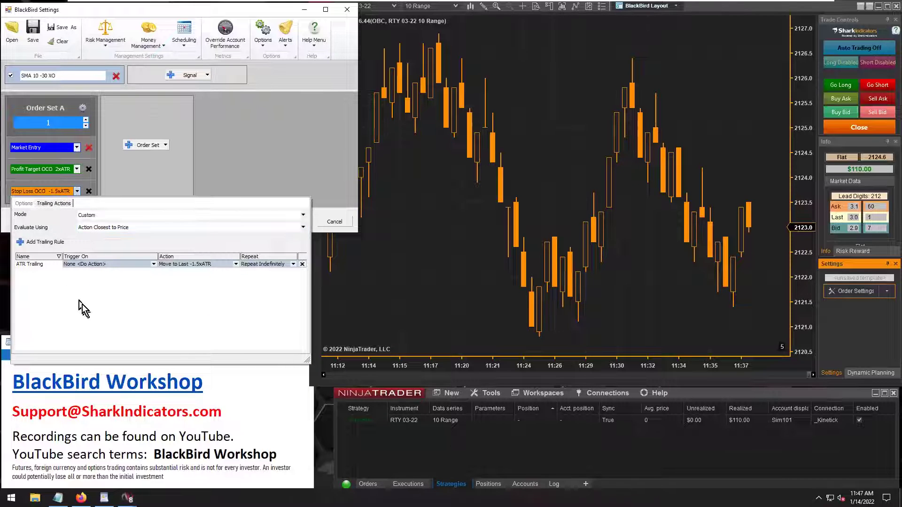
pyautogui.click(112, 264)
pyautogui.click(112, 264)
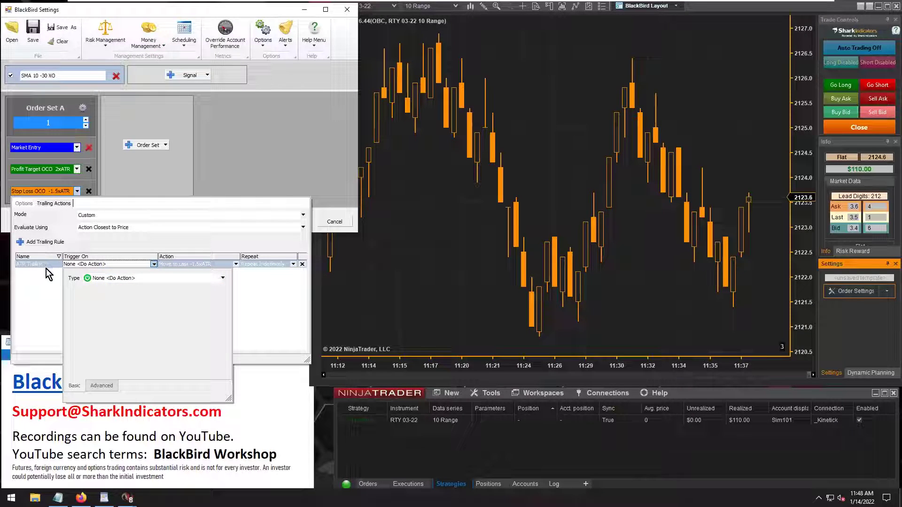
pyautogui.click(143, 277)
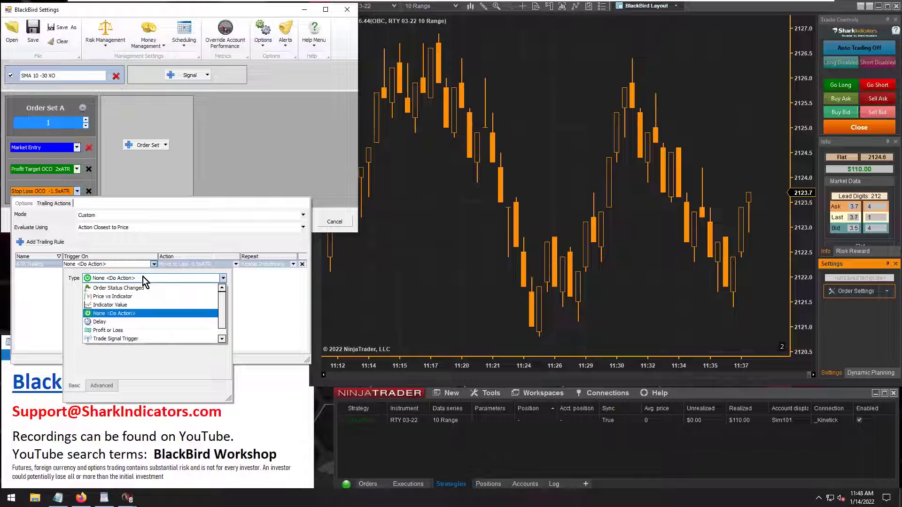
pyautogui.click(126, 332)
# - Make the trigger Profit mode in ATR units with a minimum amount of 2
pyautogui.click(127, 295)
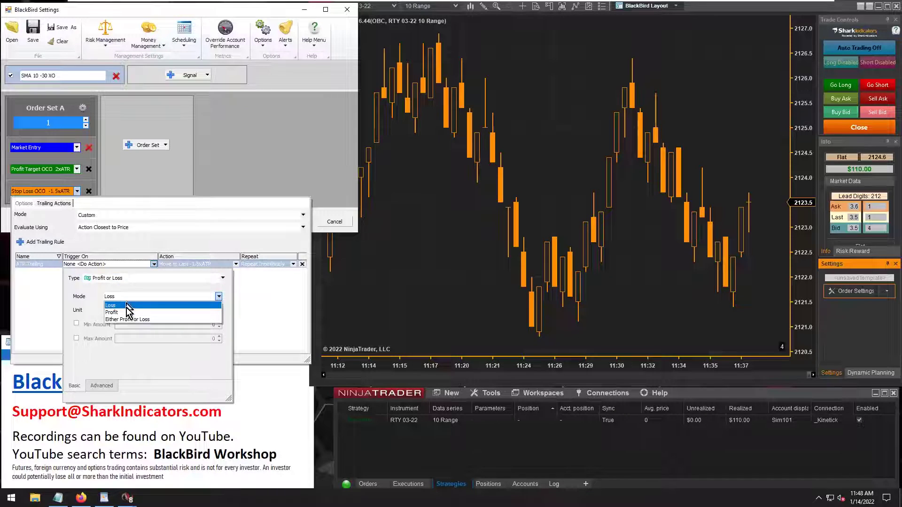
pyautogui.click(125, 313)
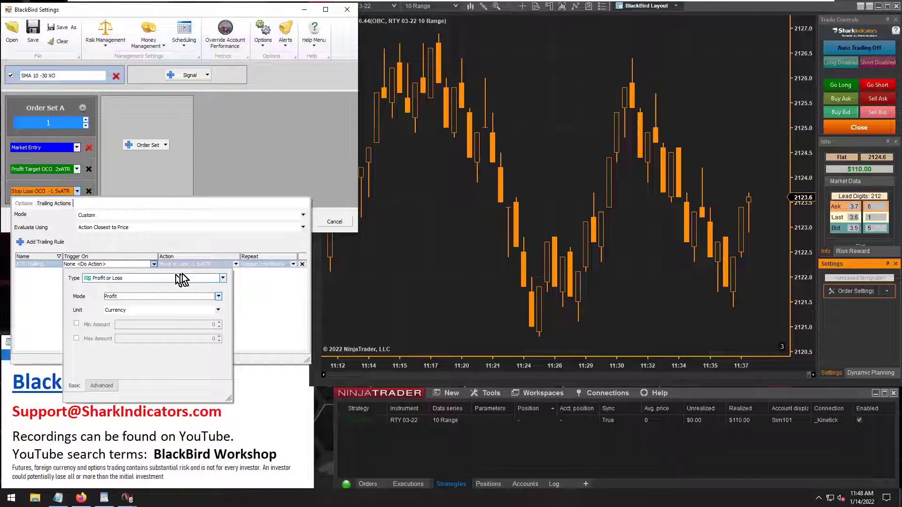
pyautogui.click(131, 311)
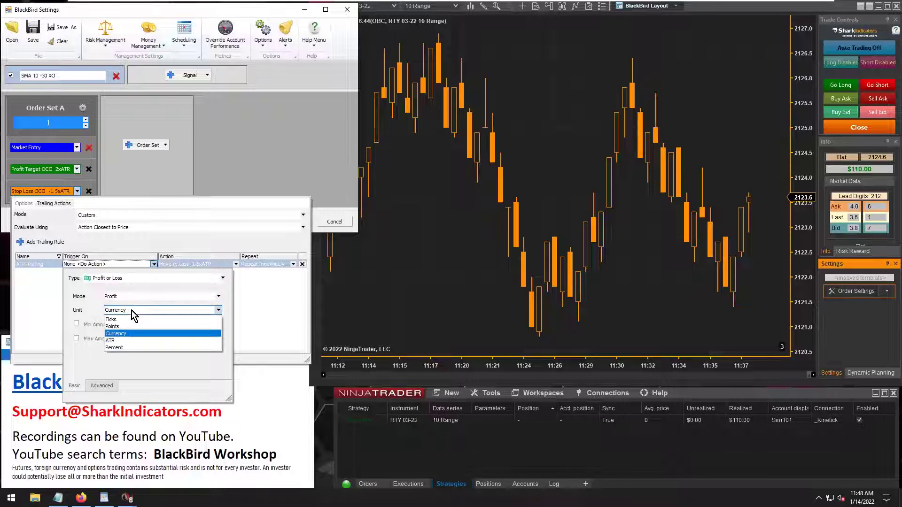
pyautogui.click(132, 340)
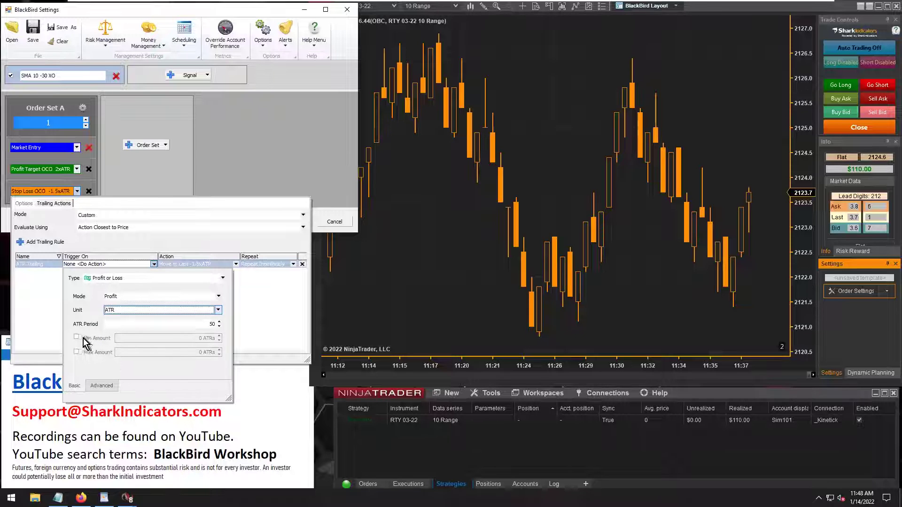
pyautogui.click(76, 337)
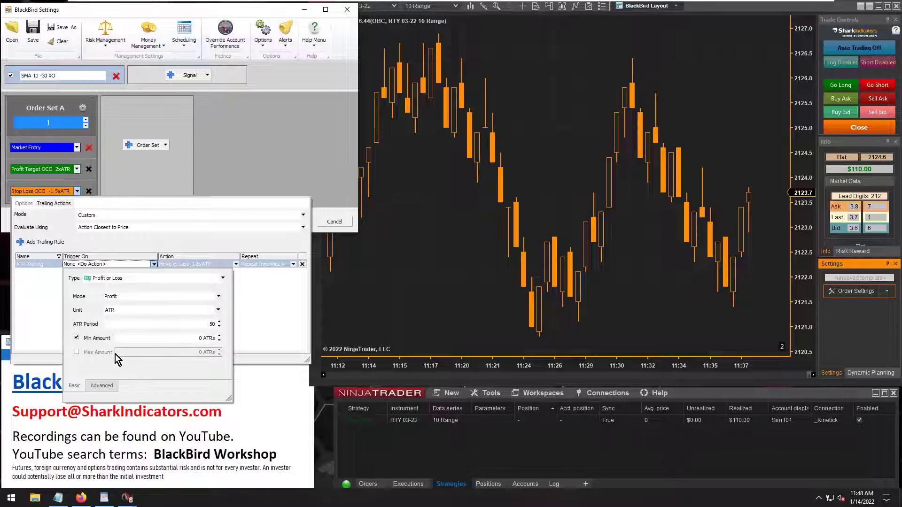
pyautogui.click(219, 336)
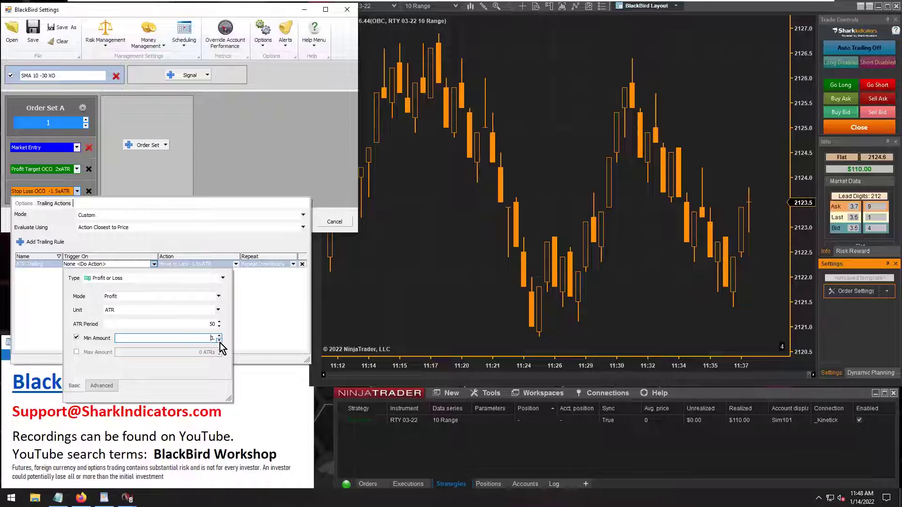
pyautogui.click(219, 340)
pyautogui.click(260, 332)
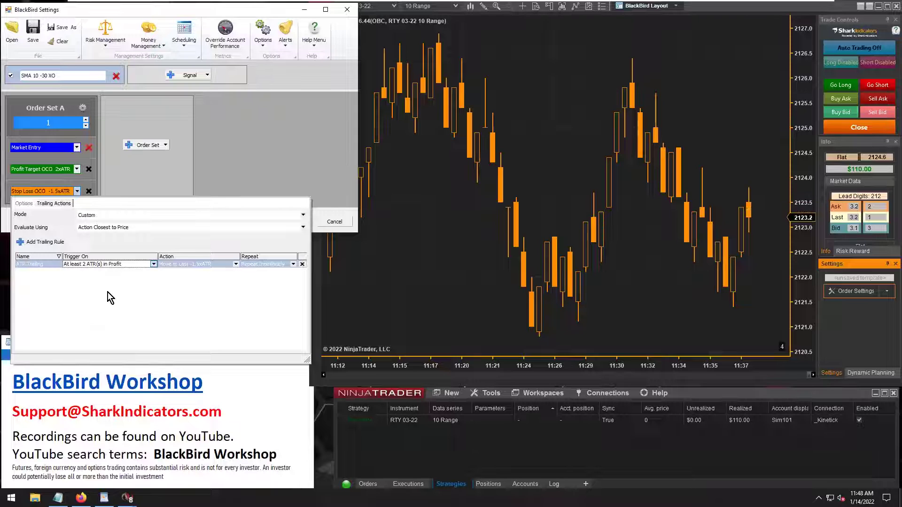
pyautogui.click(45, 242)
pyautogui.write('BE+1 @1.5ATR')
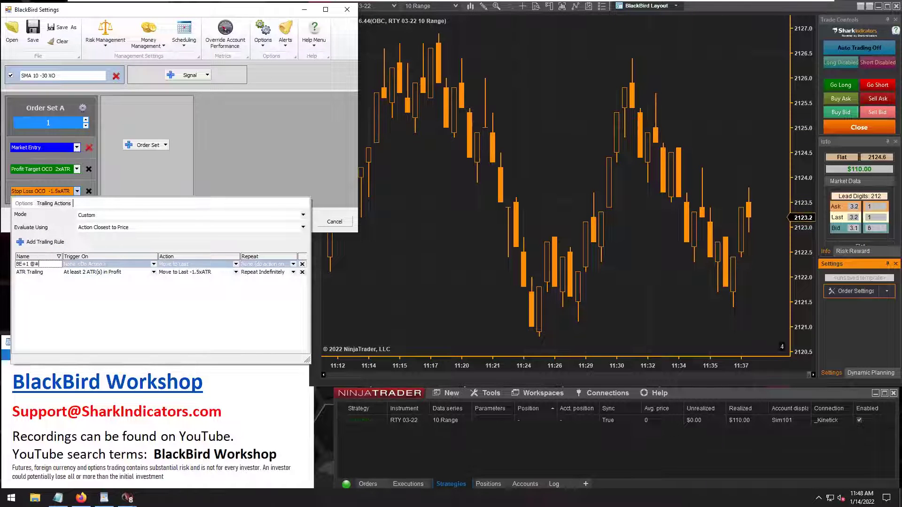
pyautogui.write(' profit')
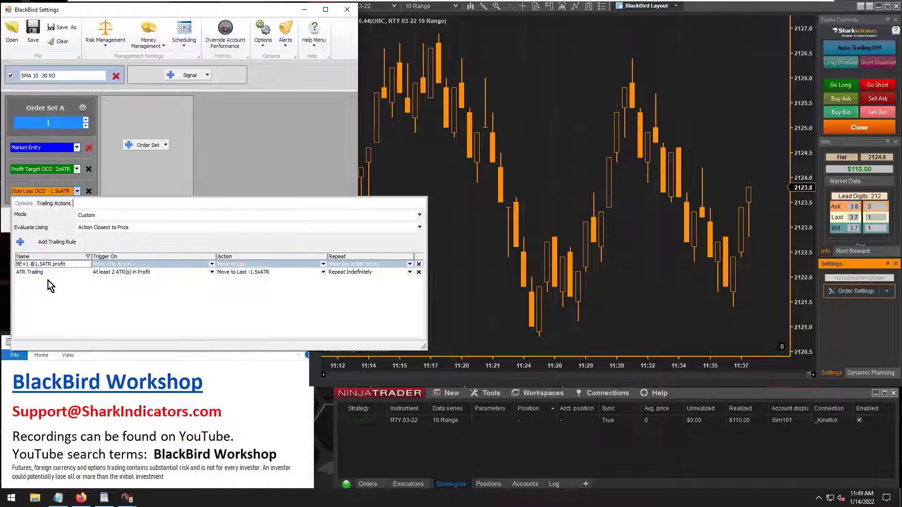
pyautogui.click(22, 273)
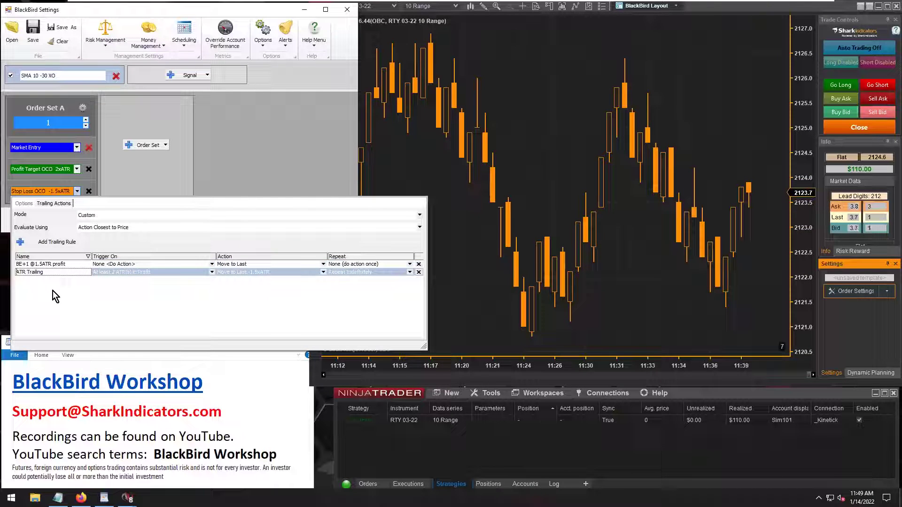
pyautogui.write('1.5')
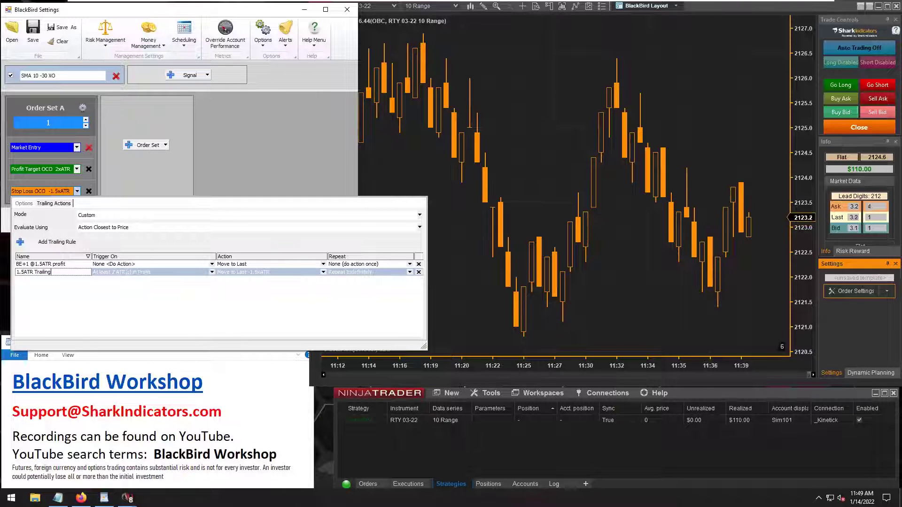
pyautogui.write('@2A')
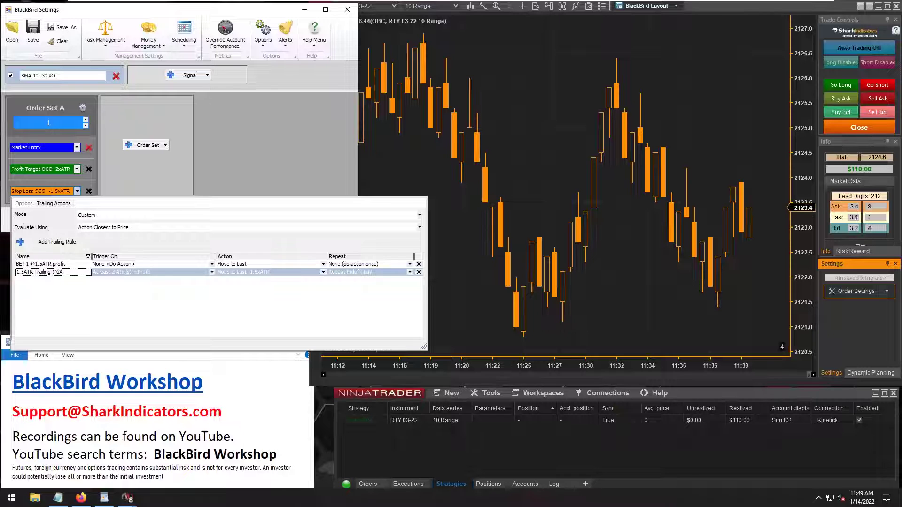
pyautogui.write('TR profit')
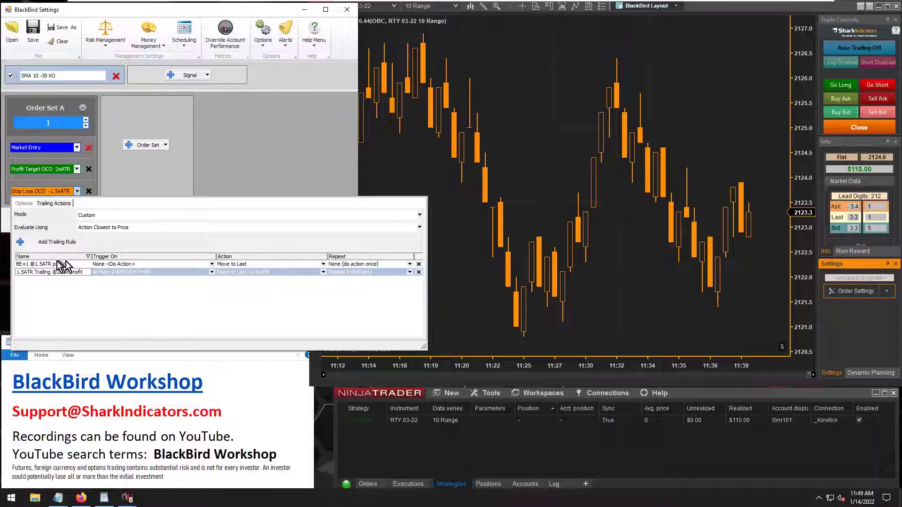
pyautogui.click(24, 264)
pyautogui.moveTo(20, 264); pyautogui.dragTo(35, 264)
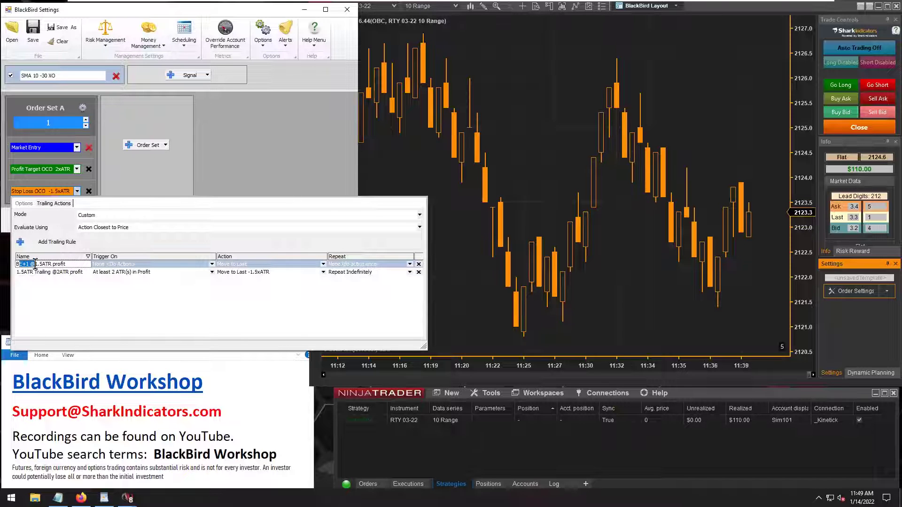
# - Set the BE+1 trigger to Profit or Loss, Profit mode, ATR units, minimum amount 1.5
pyautogui.click(143, 265)
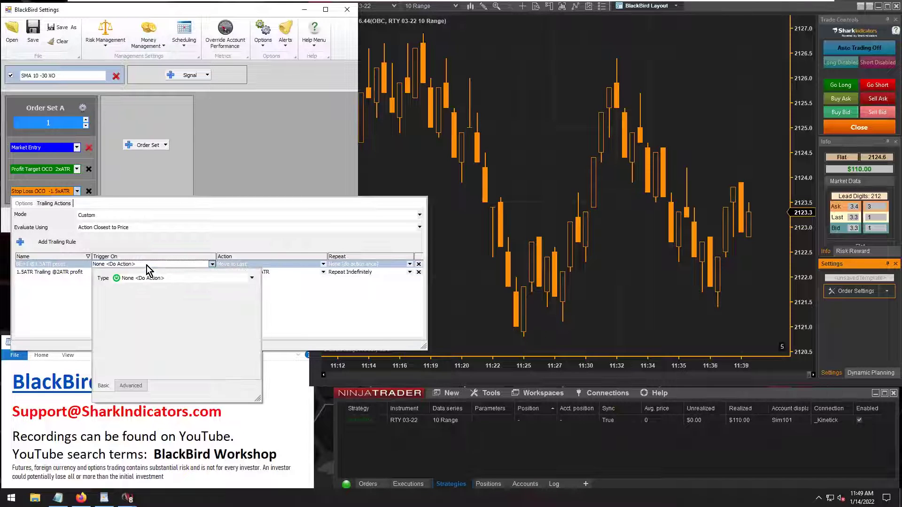
pyautogui.click(165, 279)
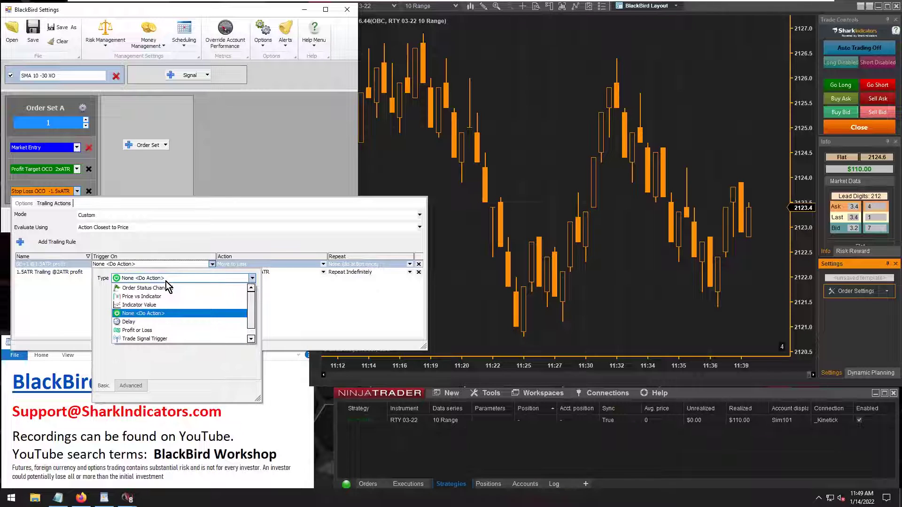
pyautogui.click(133, 331)
pyautogui.click(150, 299)
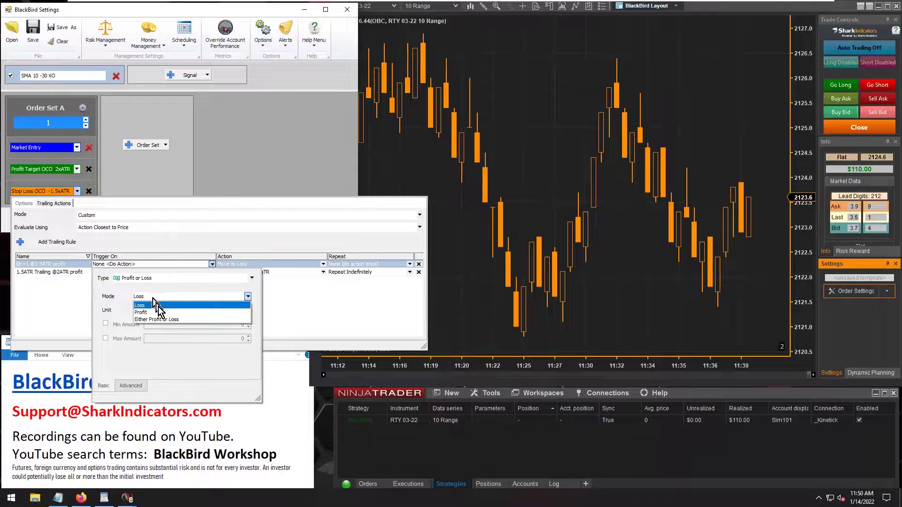
pyautogui.click(158, 313)
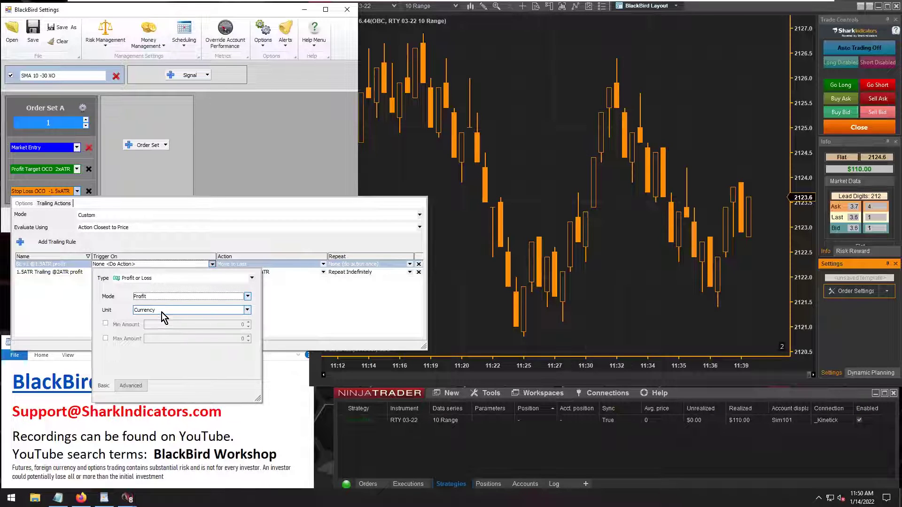
pyautogui.click(162, 311)
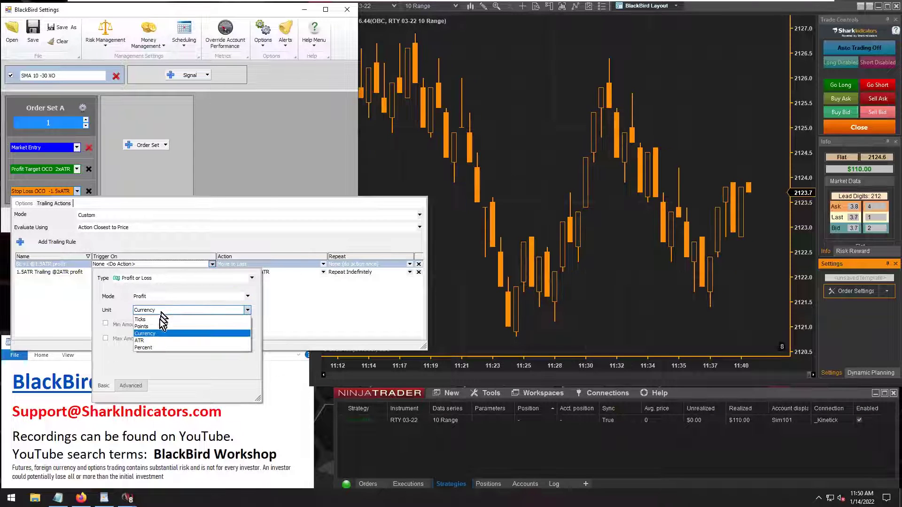
pyautogui.click(154, 342)
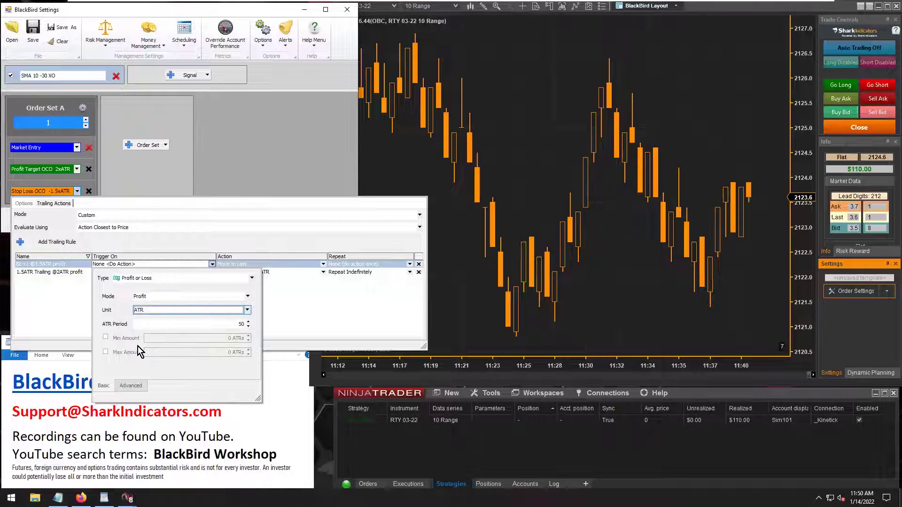
pyautogui.click(105, 337)
pyautogui.click(221, 338)
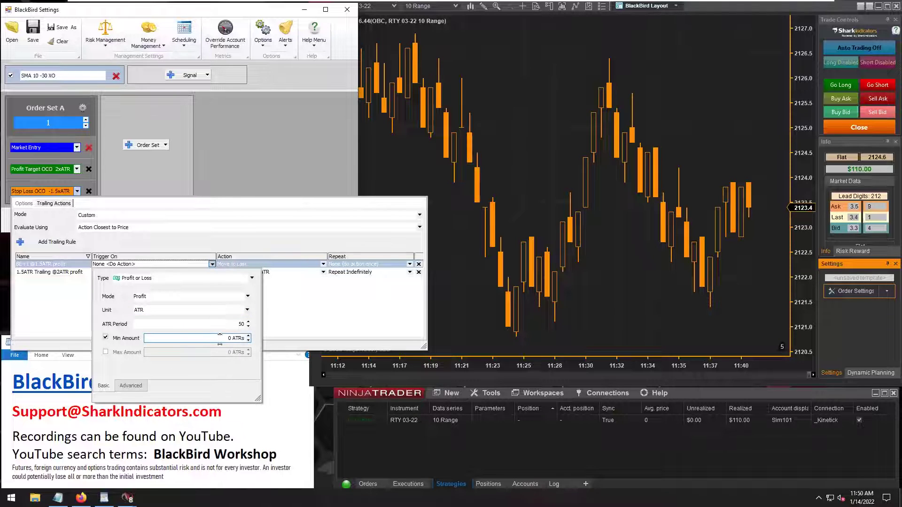
pyautogui.write('0.')
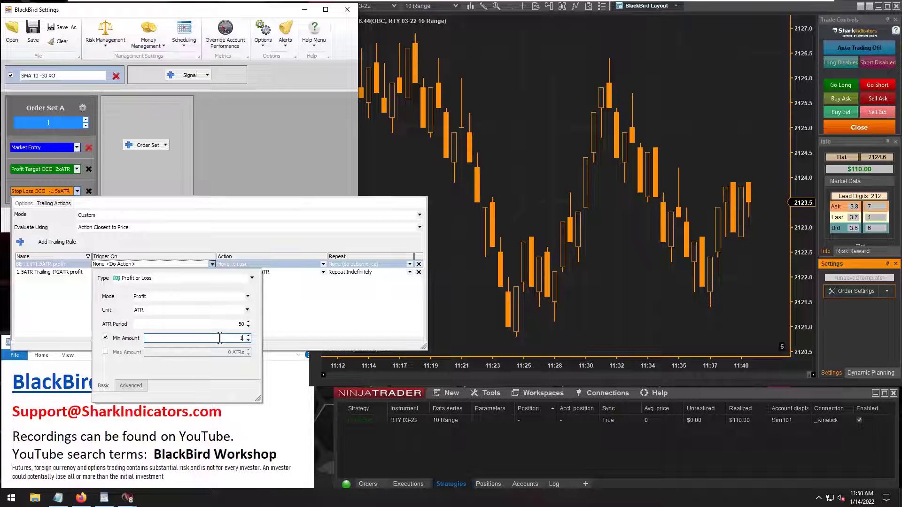
pyautogui.write('.5')
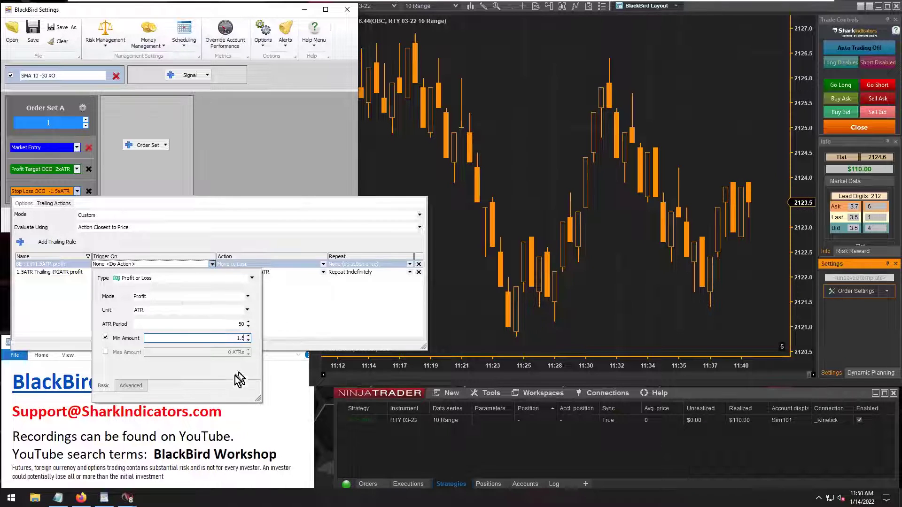
pyautogui.click(284, 325)
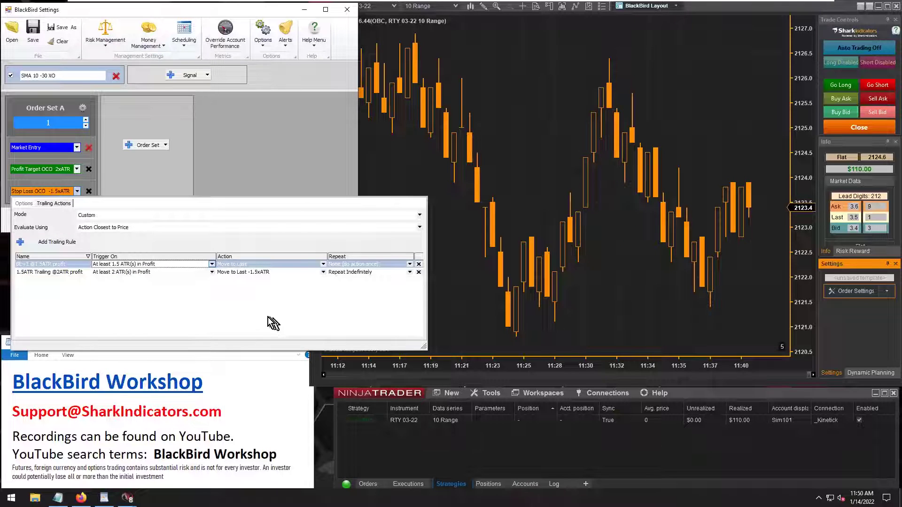
# - Make the BE+1 action move the stop to OCO Entry Price plus 1 long tick
pyautogui.click(255, 264)
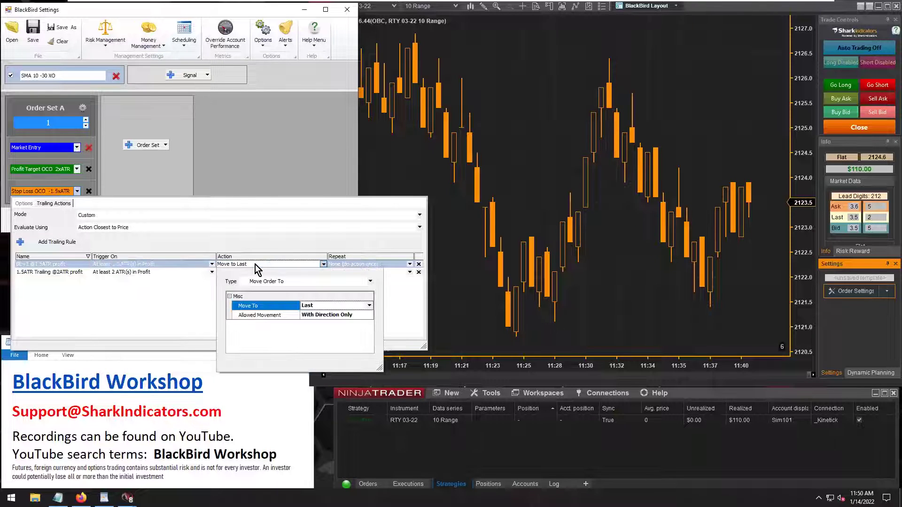
pyautogui.click(319, 306)
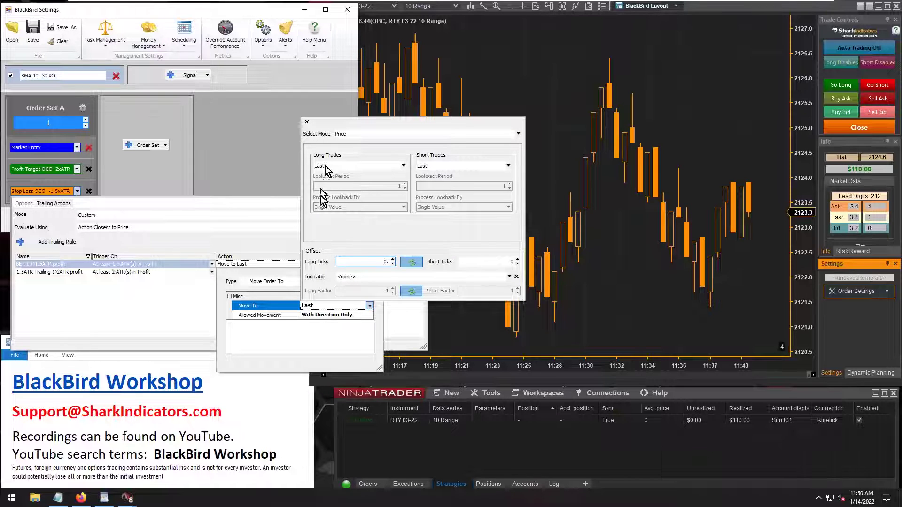
pyautogui.click(403, 166)
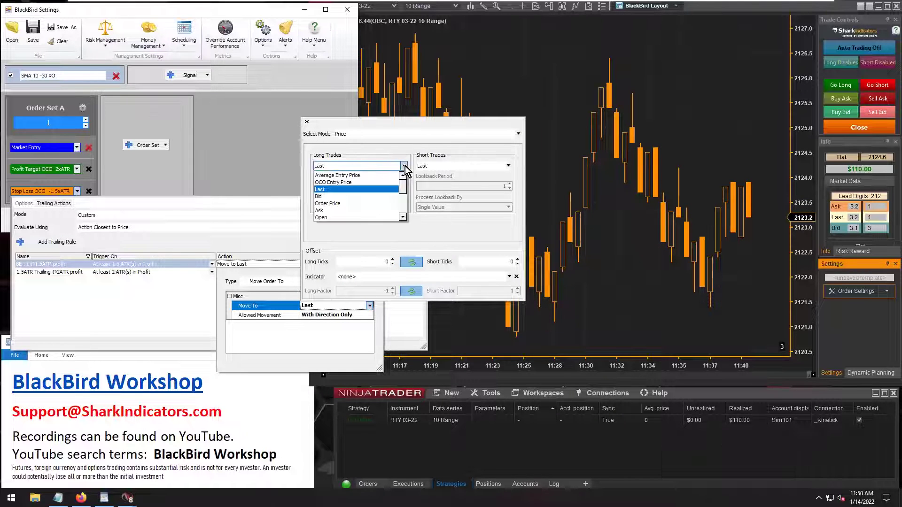
pyautogui.click(339, 183)
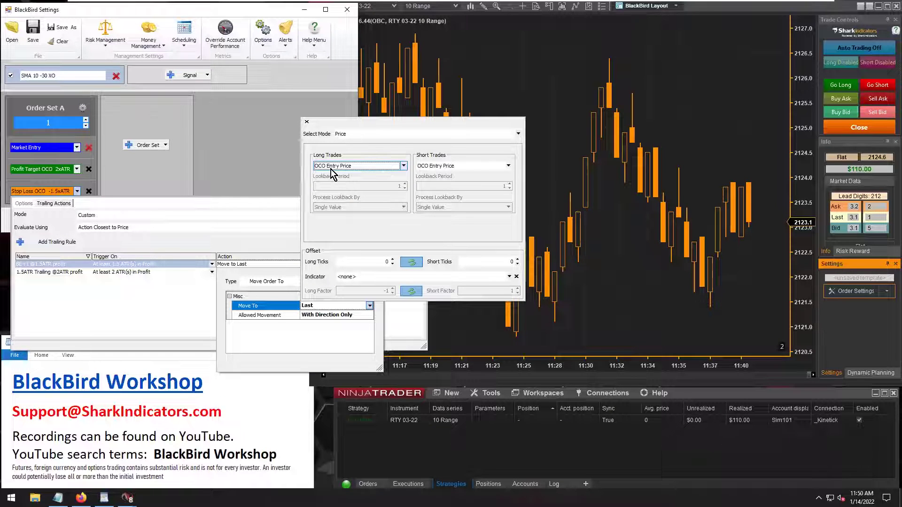
pyautogui.click(376, 262)
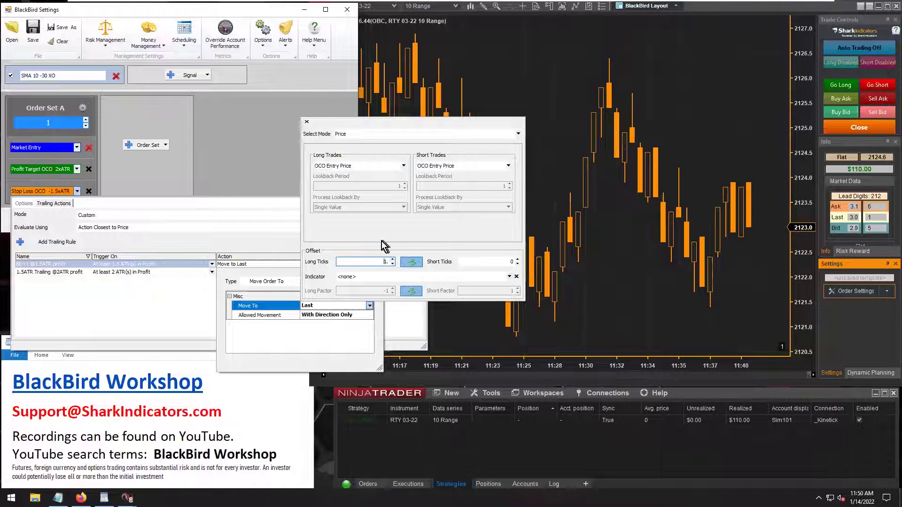
pyautogui.write('1')
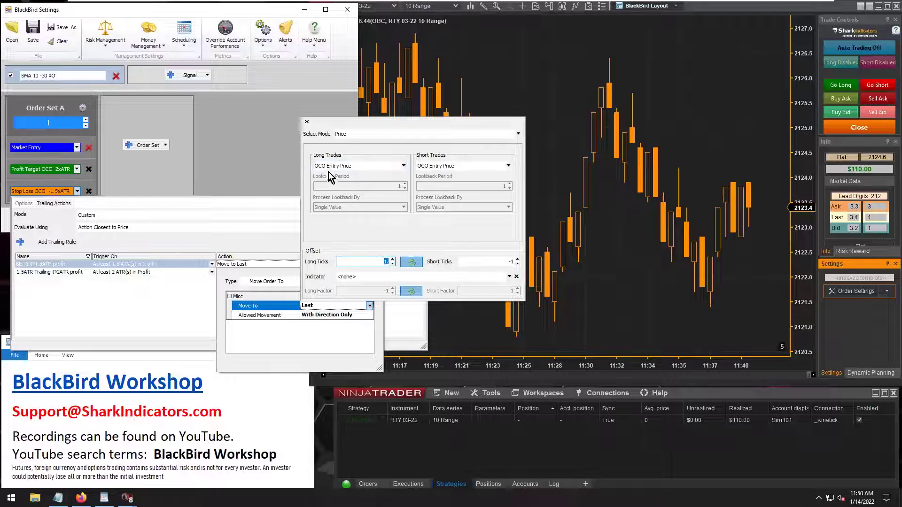
pyautogui.click(254, 348)
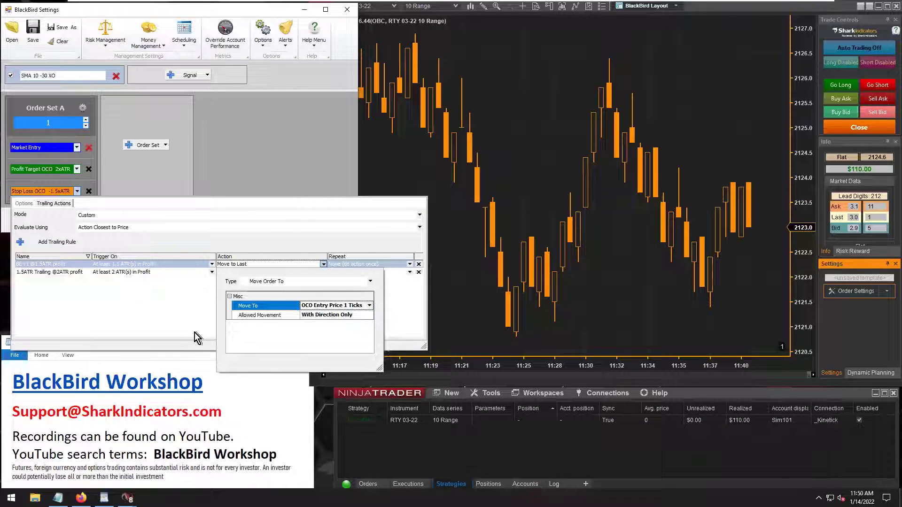
pyautogui.click(183, 329)
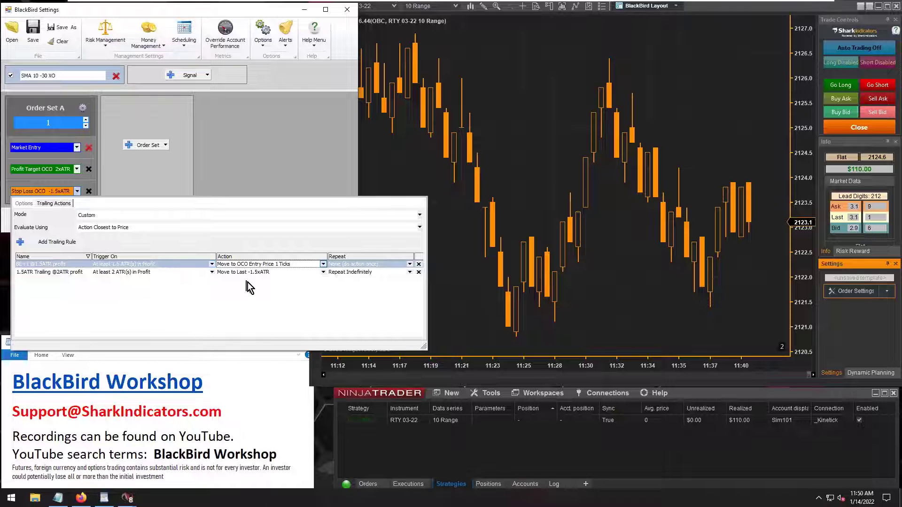
# - Leave the BE+1 repeat setting unchanged and close the stop loss trailing actions
pyautogui.click(351, 264)
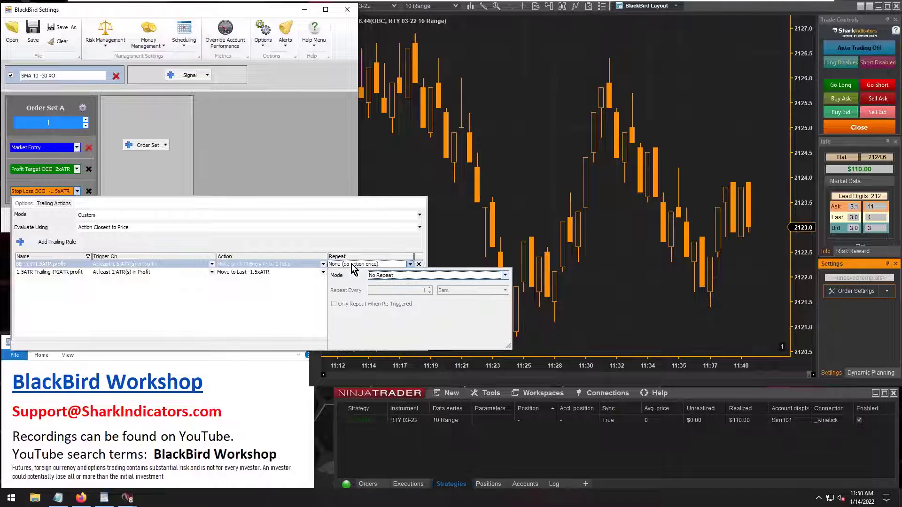
pyautogui.click(353, 266)
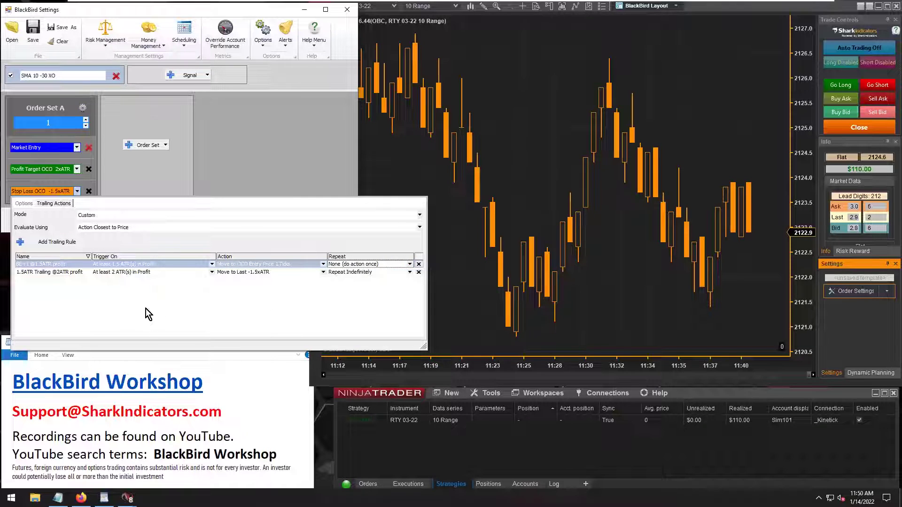
pyautogui.click(123, 169)
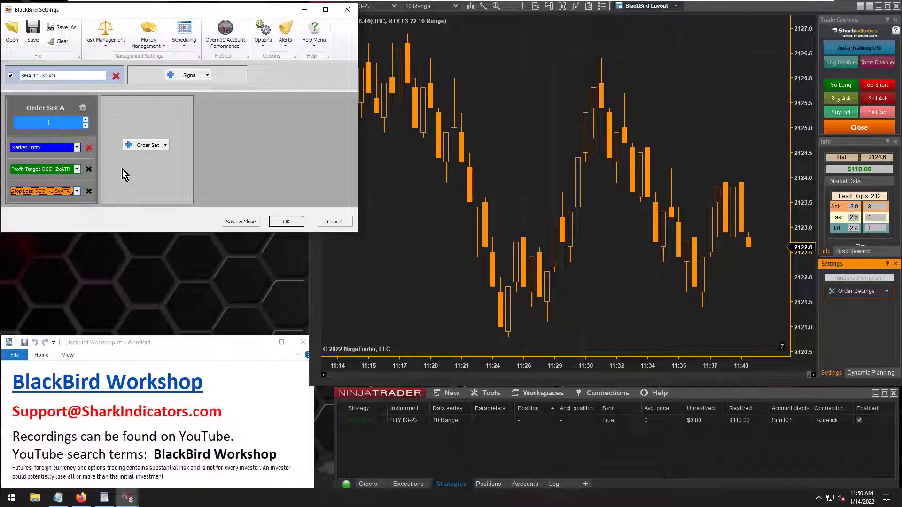
pyautogui.click(44, 171)
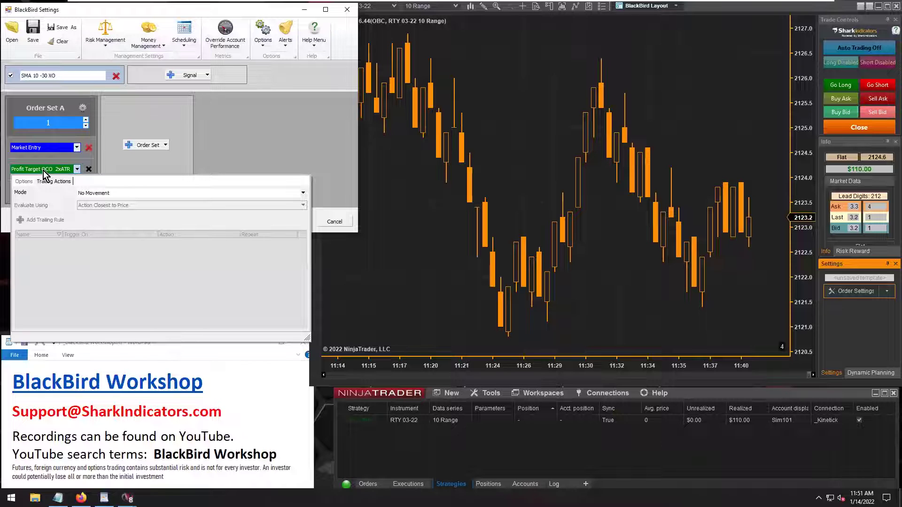
# - Change the profit target's initial placement Long/Short Factor from 2 to 4 ATR
pyautogui.click(23, 182)
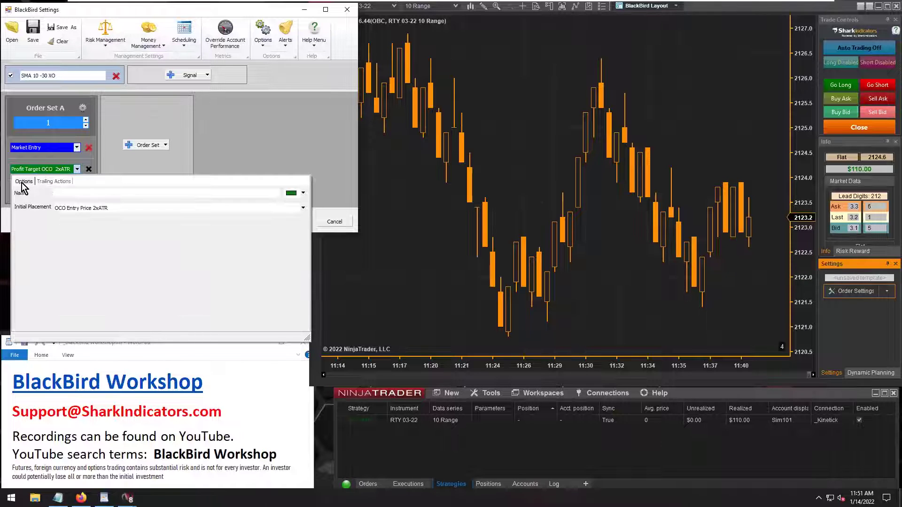
pyautogui.click(115, 210)
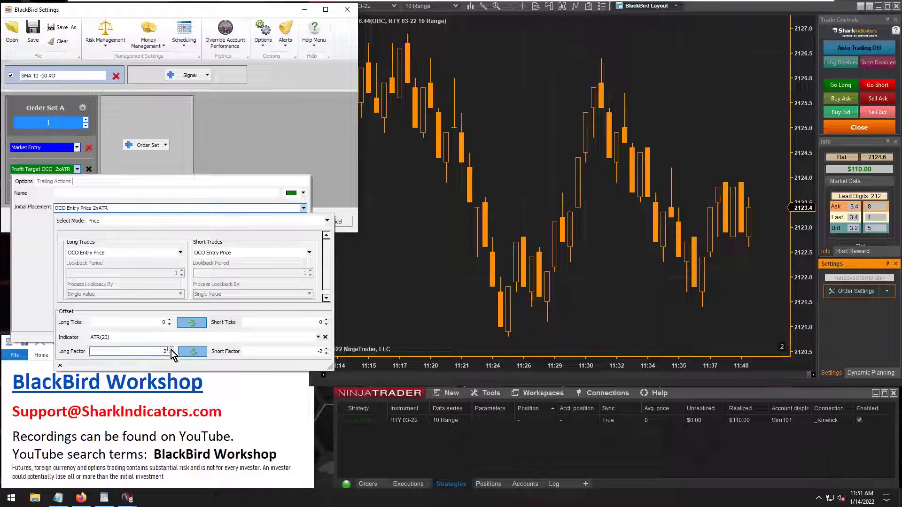
pyautogui.click(28, 250)
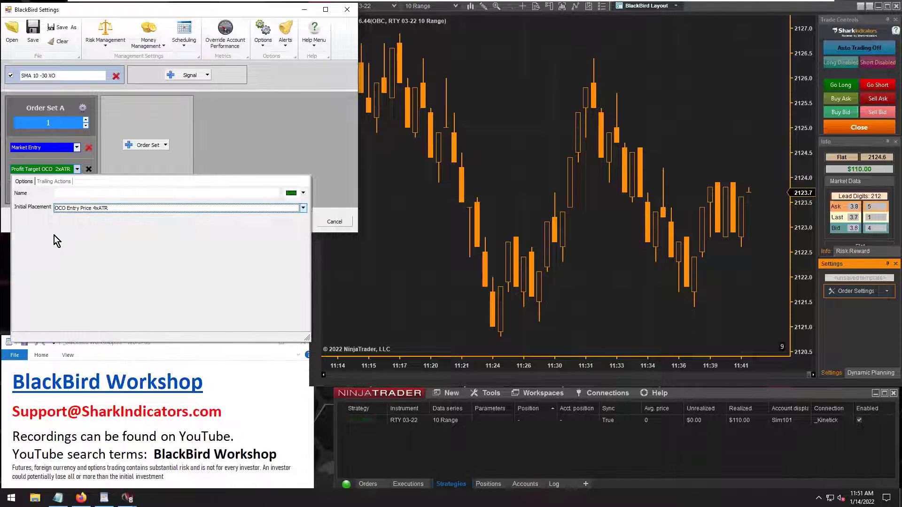
pyautogui.click(124, 173)
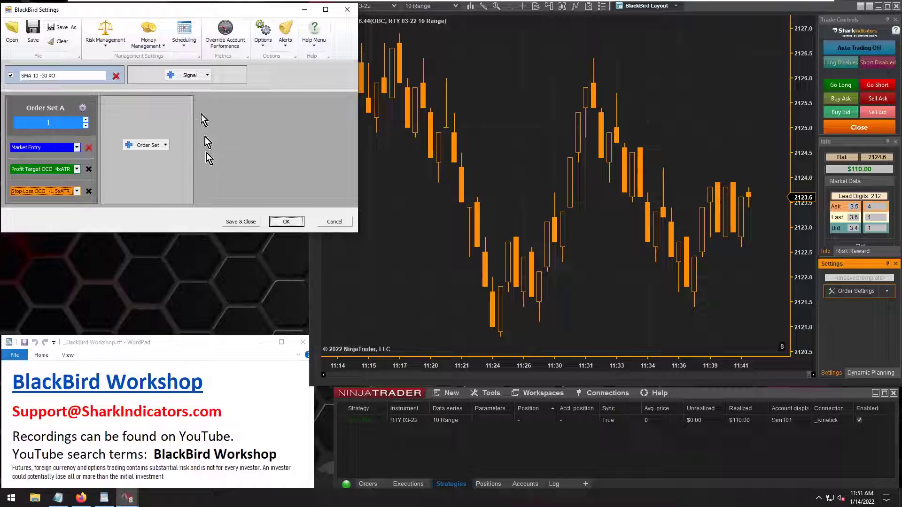
pyautogui.click(187, 35)
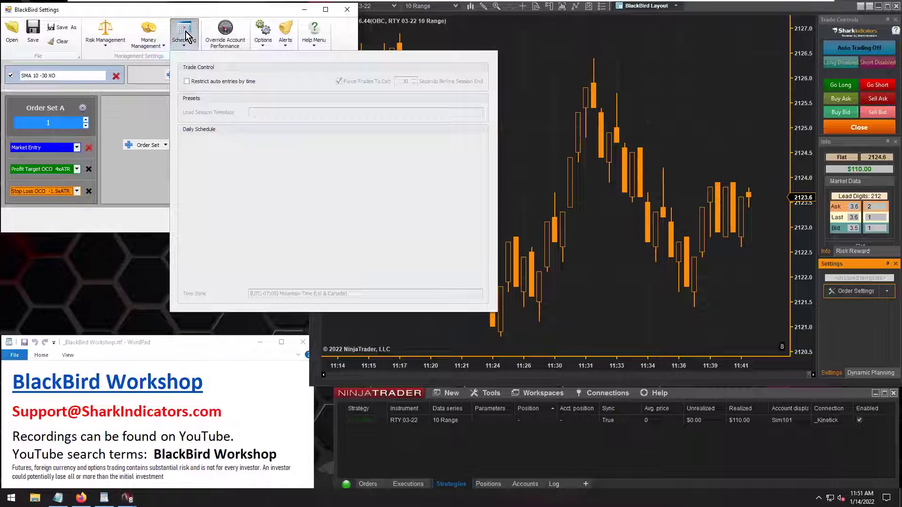
# - Restrict auto entries with the US Equities RTH template and set Force Trades To Exit to 0 seconds
pyautogui.click(197, 84)
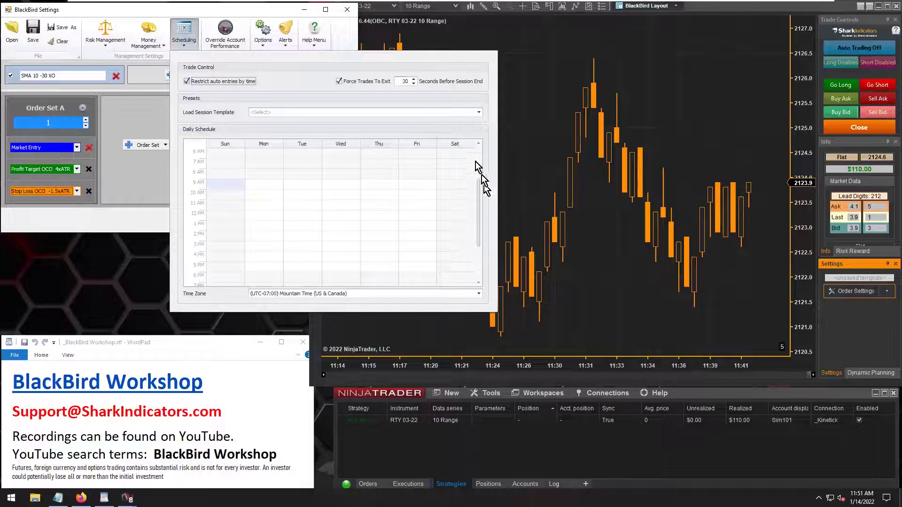
pyautogui.click(478, 113)
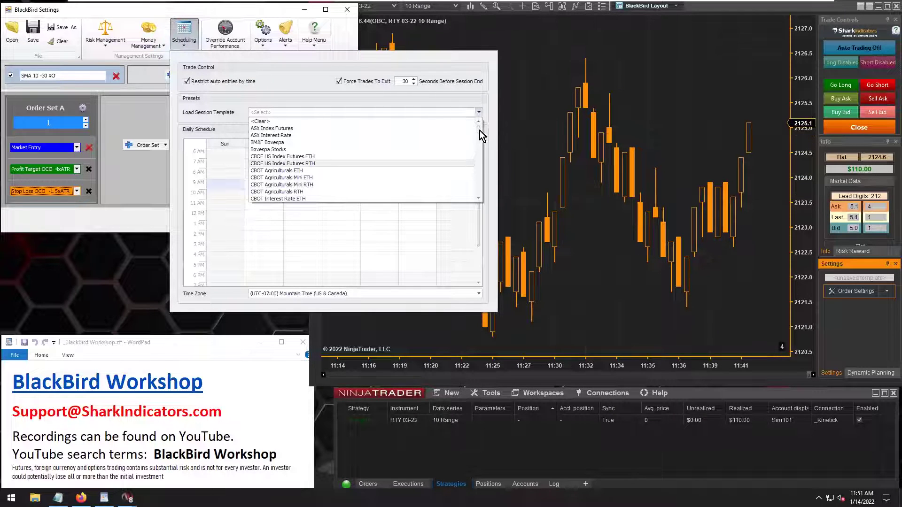
pyautogui.moveTo(478, 131); pyautogui.dragTo(479, 195)
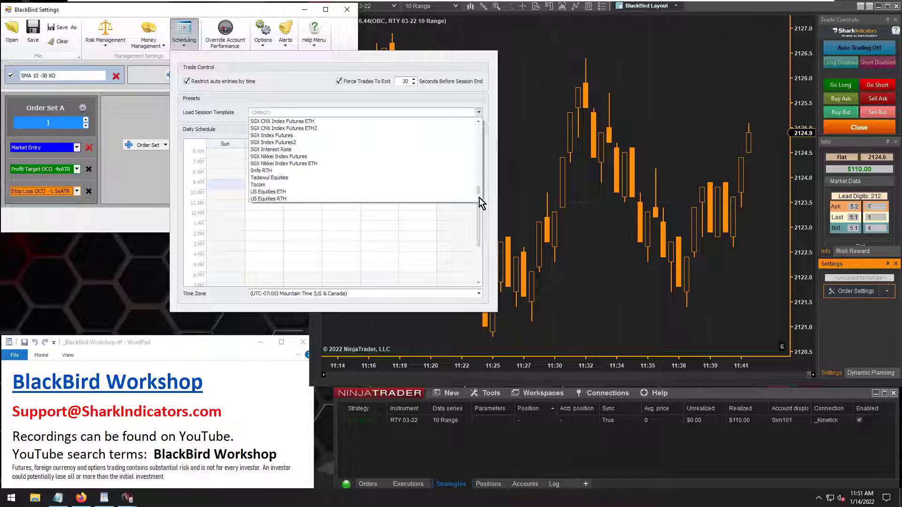
pyautogui.click(268, 199)
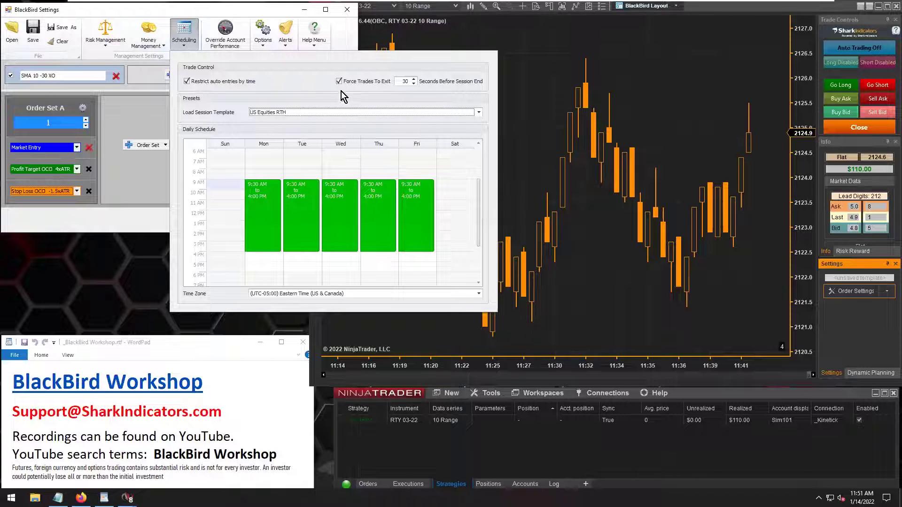
pyautogui.doubleClick(401, 81)
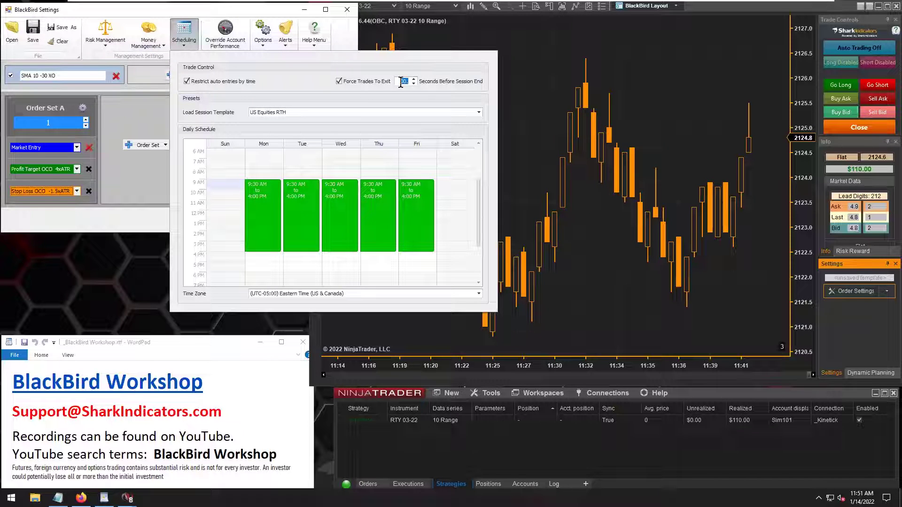
pyautogui.write('0')
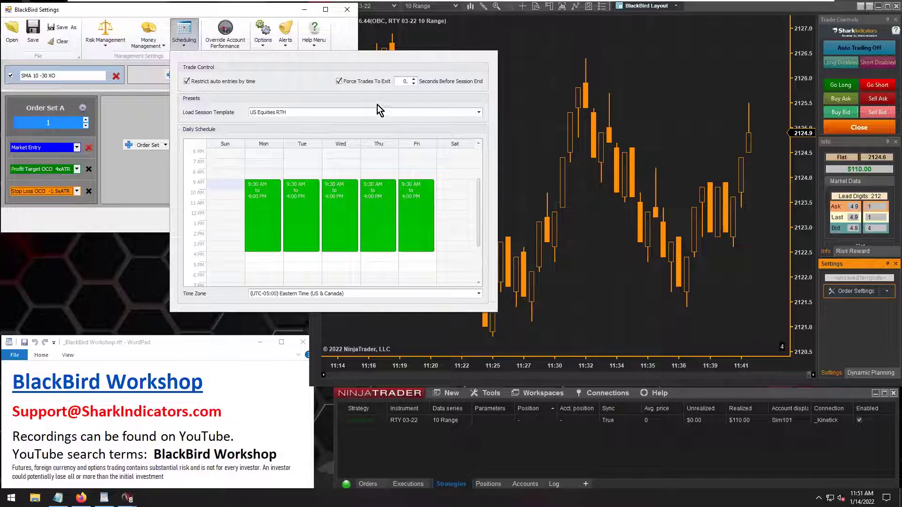
pyautogui.write('.')
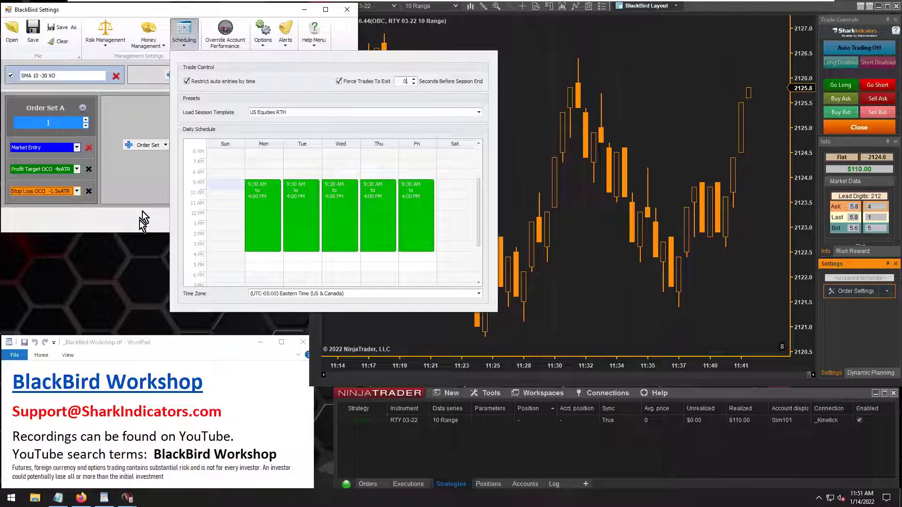
pyautogui.click(126, 224)
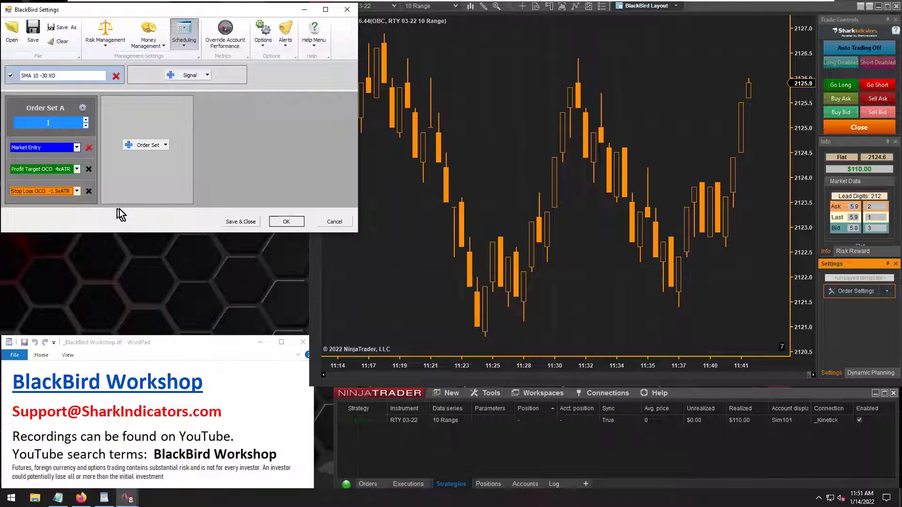
# - Apply the BlackBird settings, compress the bars and widen the RTY chart window on both sides
pyautogui.click(283, 222)
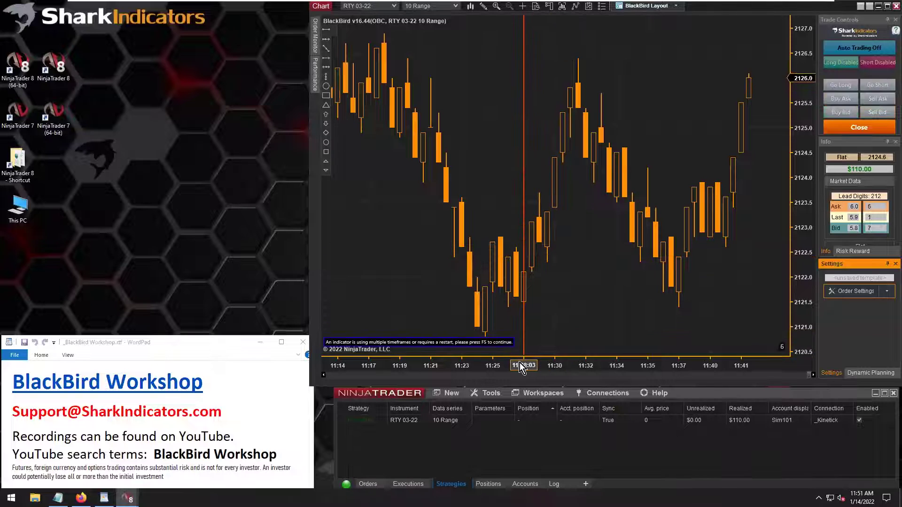
pyautogui.moveTo(571, 370); pyautogui.dragTo(423, 370)
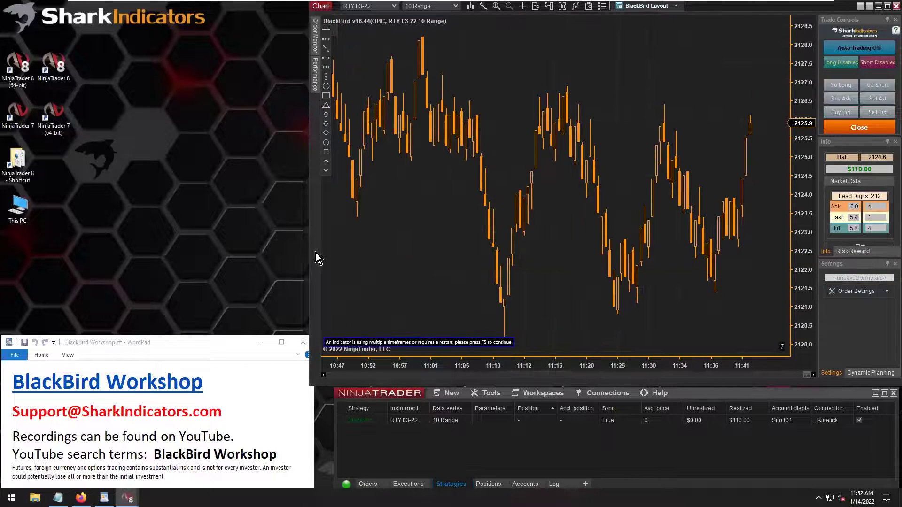
pyautogui.moveTo(310, 247); pyautogui.dragTo(133, 239)
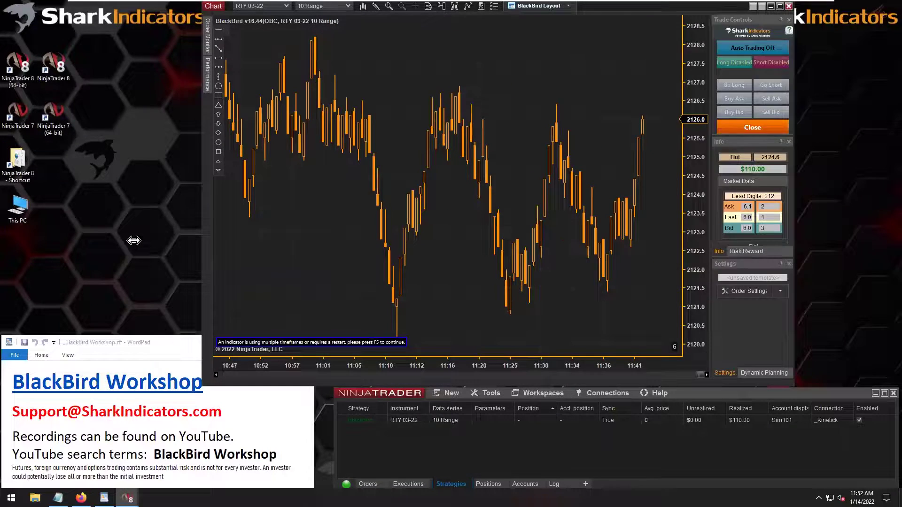
pyautogui.moveTo(831, 265); pyautogui.dragTo(901, 265)
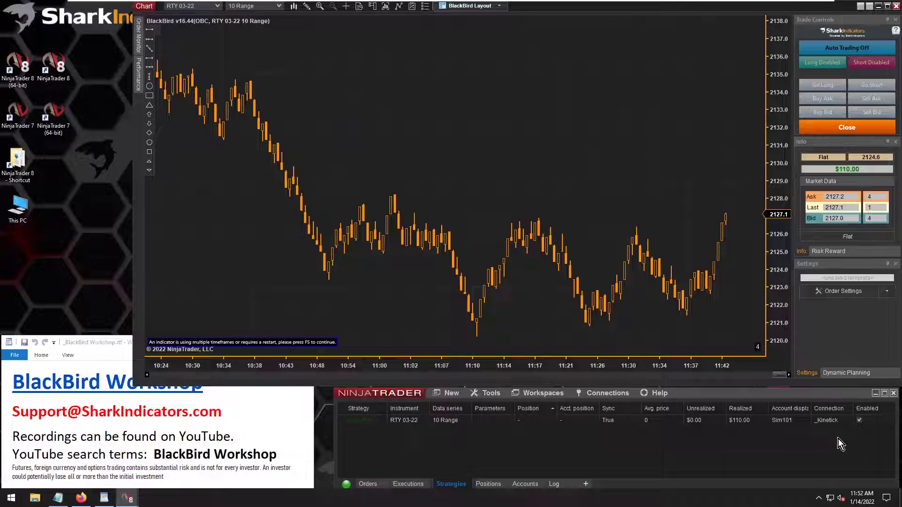
# - Enable the BlackBird strategy and switch the RTY chart from 10 Range to 1 Minute bars
pyautogui.click(859, 420)
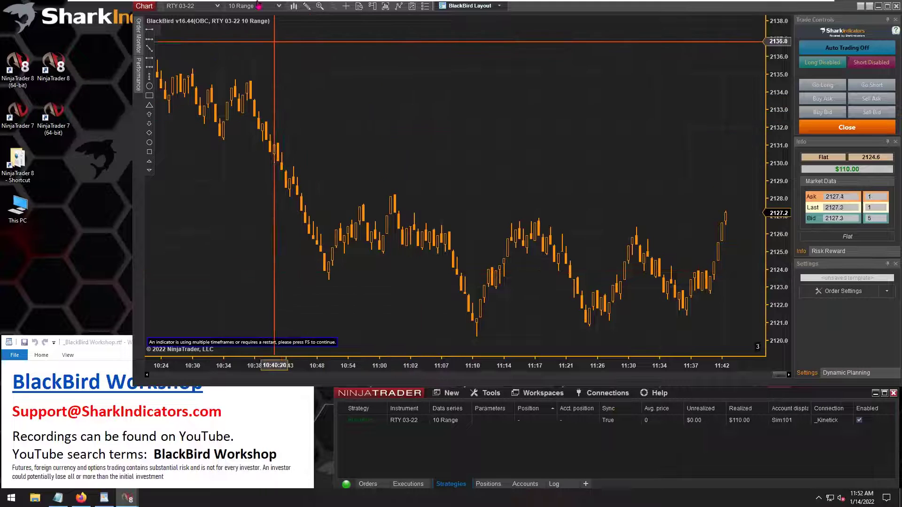
pyautogui.click(278, 7)
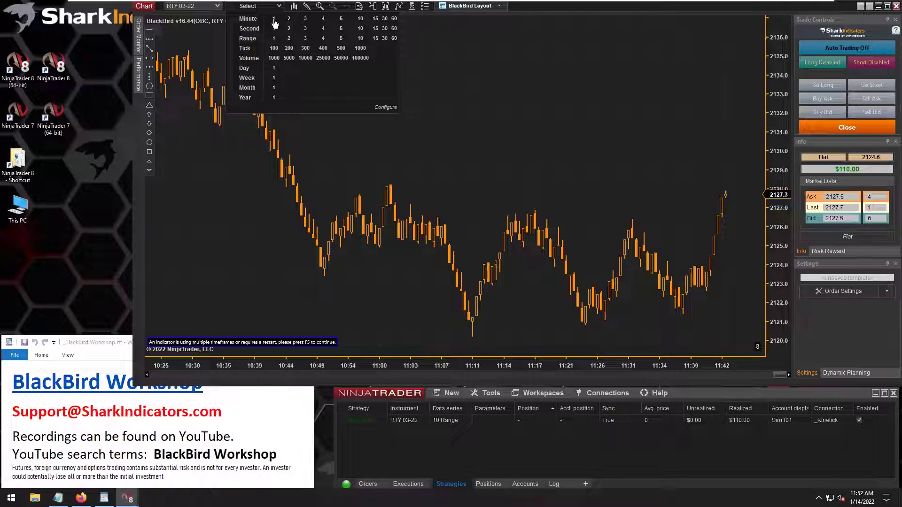
pyautogui.click(274, 19)
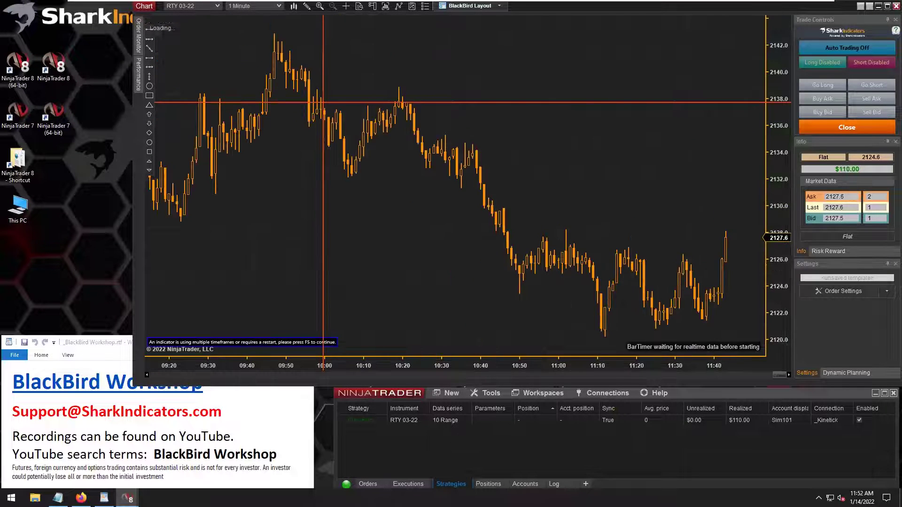
# - Change Days to load from 5 to 10 in Data Series, then disable the BlackBird strategy
pyautogui.click(385, 6)
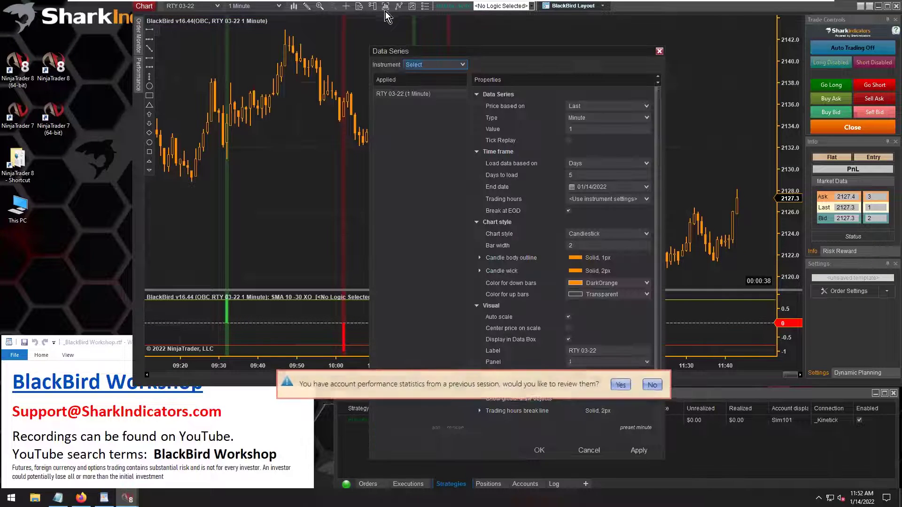
pyautogui.click(588, 176)
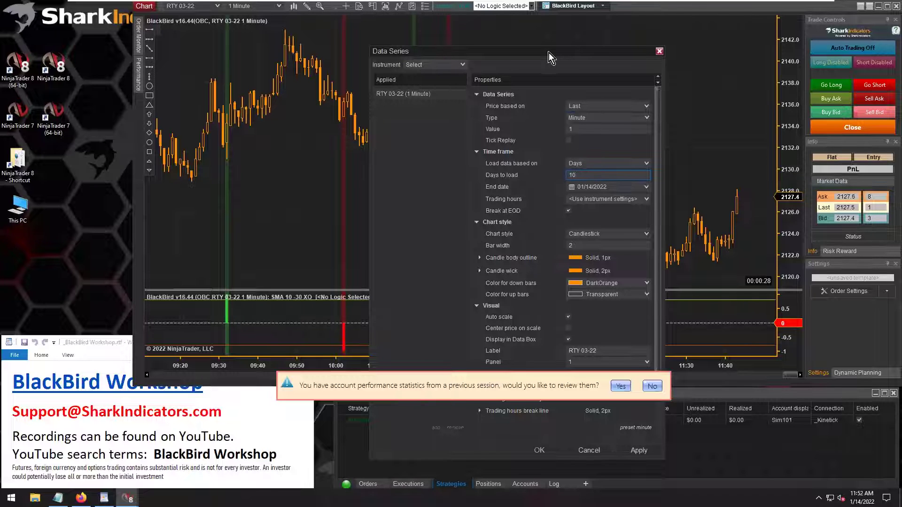
pyautogui.moveTo(549, 53); pyautogui.dragTo(524, 41)
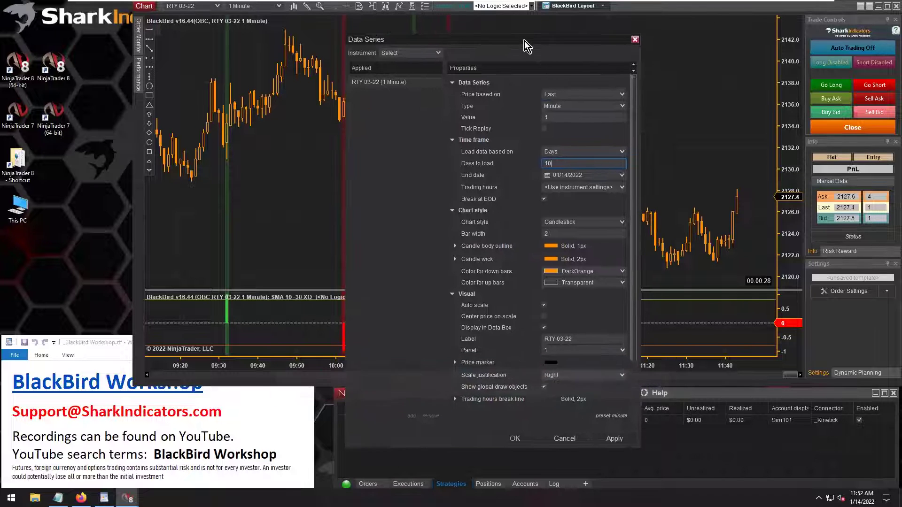
pyautogui.click(514, 437)
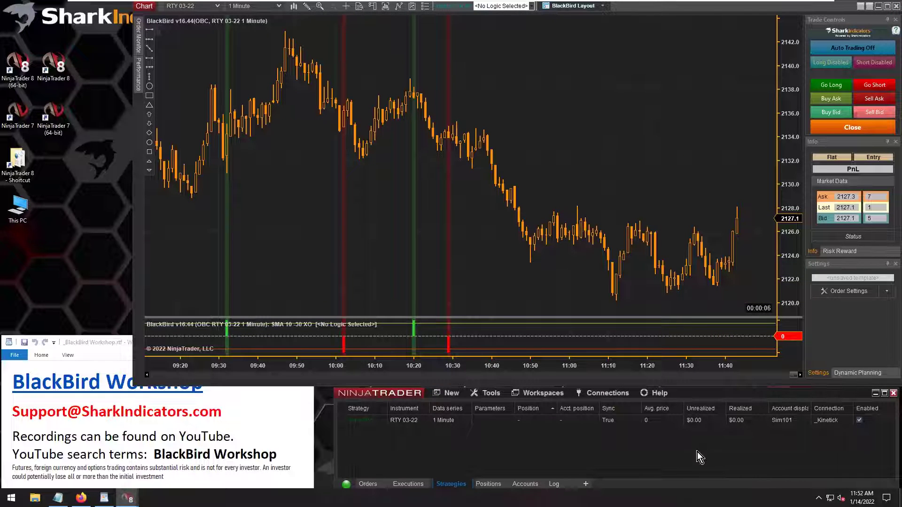
pyautogui.click(859, 421)
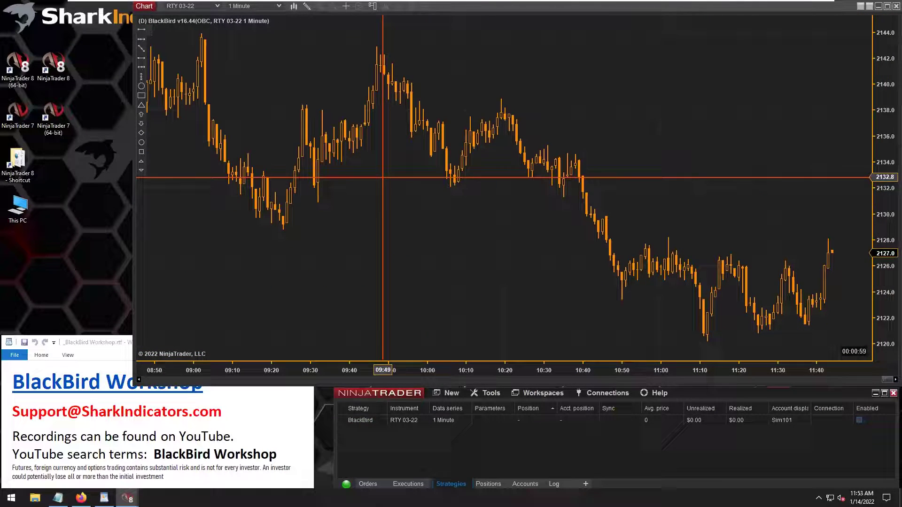
# - In the chart's BlackBird strategy settings, check Backtest Mode and Enabled, then apply with OK
pyautogui.click(433, 76)
pyautogui.rightClick(433, 76)
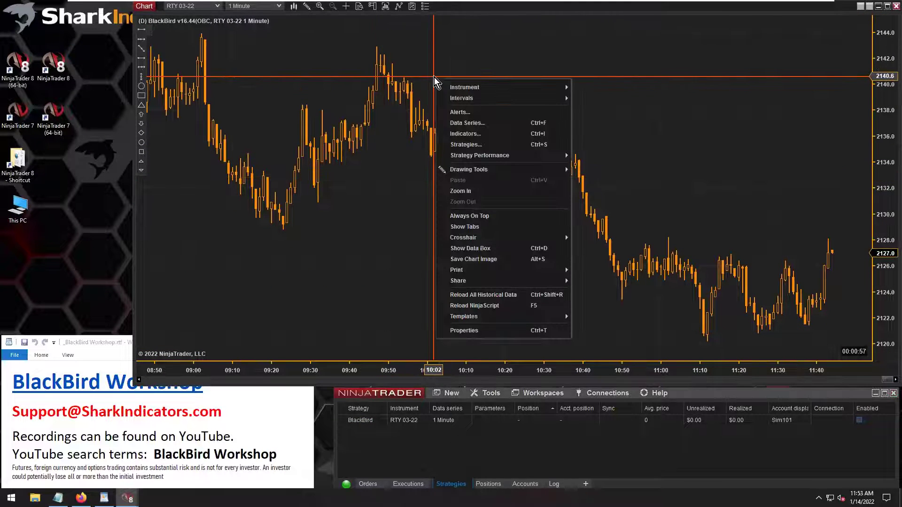
pyautogui.click(466, 145)
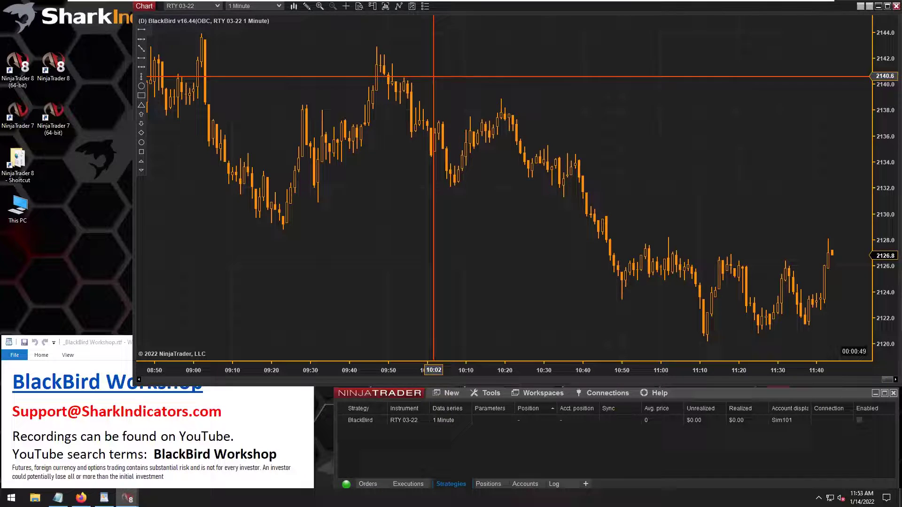
pyautogui.moveTo(425, 65); pyautogui.dragTo(385, 44)
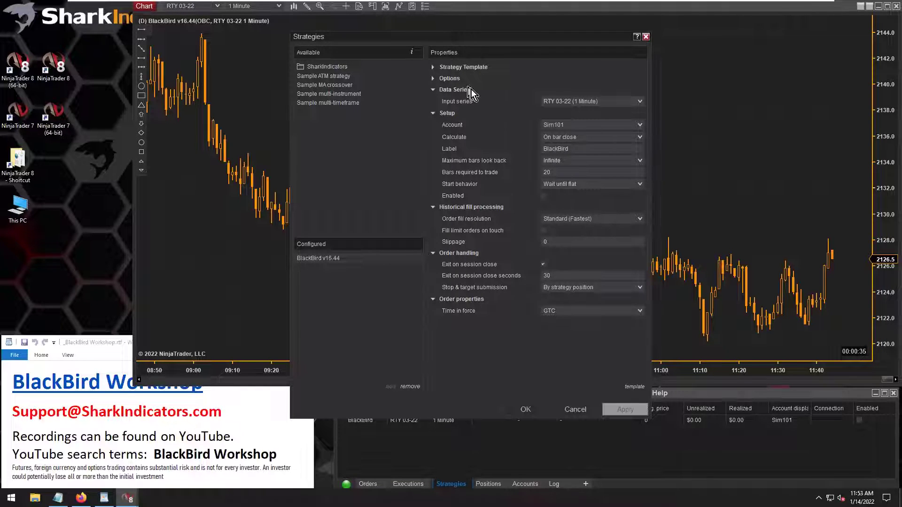
pyautogui.click(432, 79)
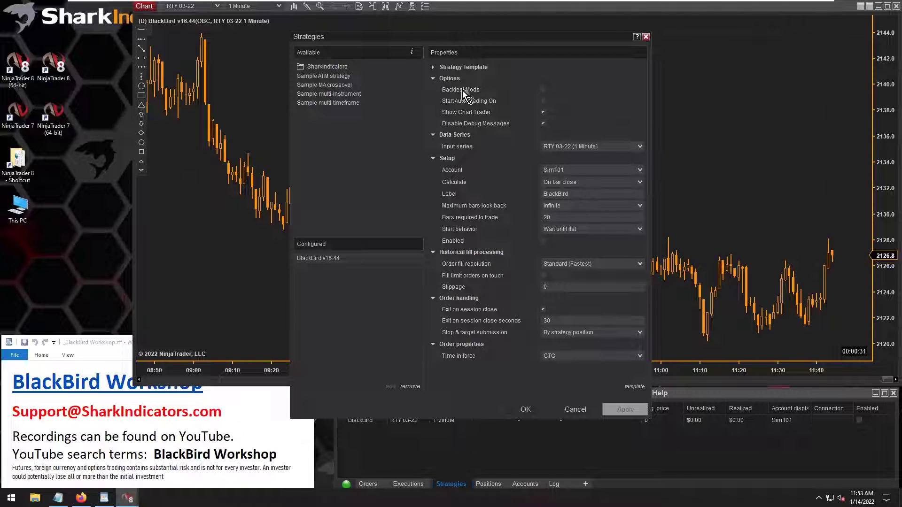
pyautogui.click(543, 90)
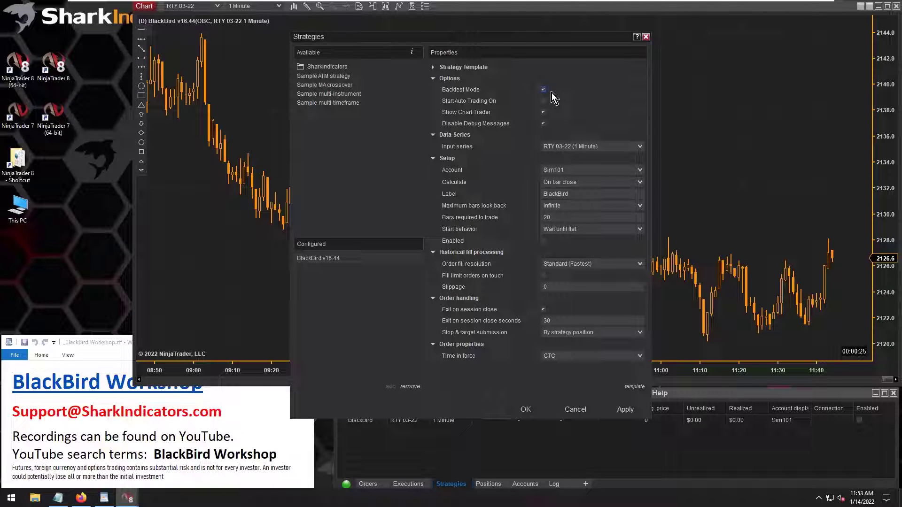
pyautogui.click(549, 242)
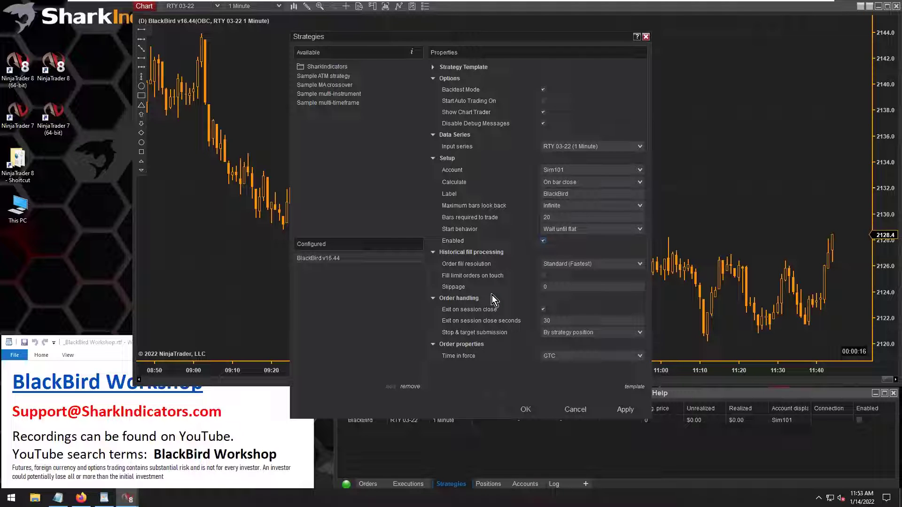
pyautogui.click(524, 410)
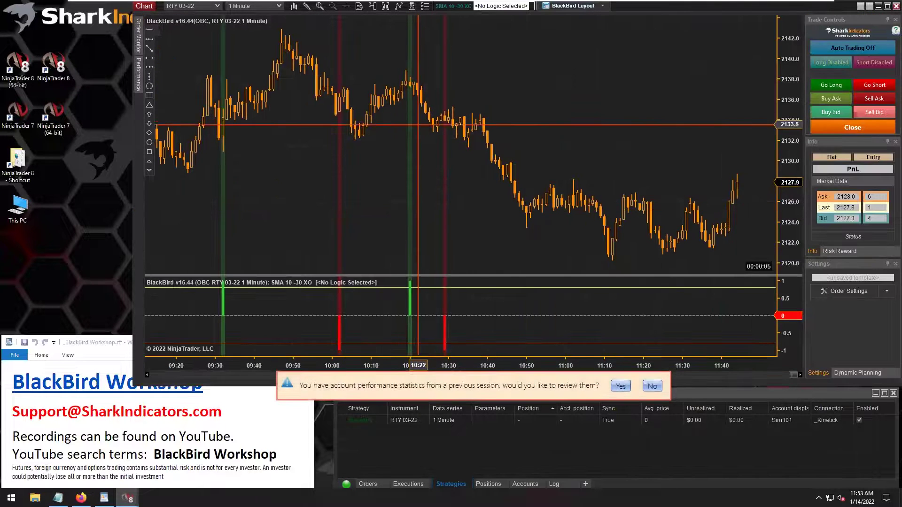
# - Set Plot executions to Text and marker in Data Series, then compress the bars
pyautogui.doubleClick(374, 103)
pyautogui.scroll(-3, 532, 359)
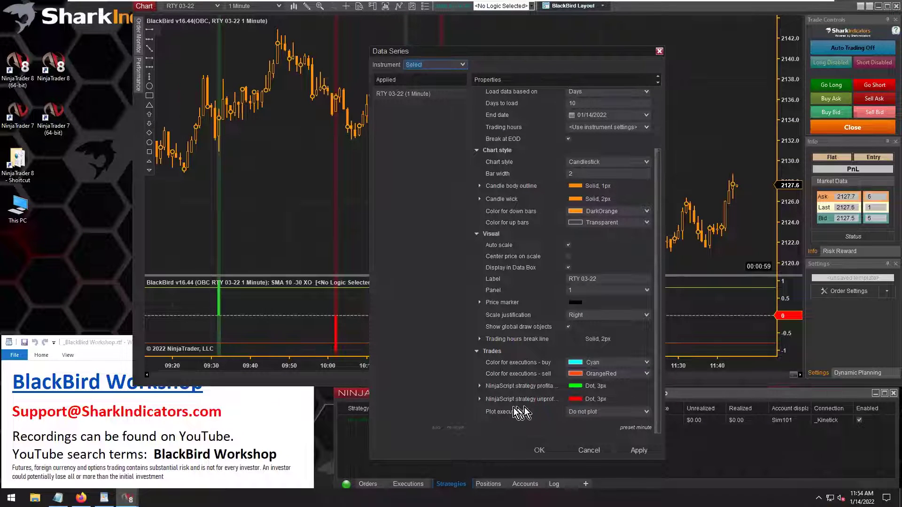
pyautogui.click(601, 413)
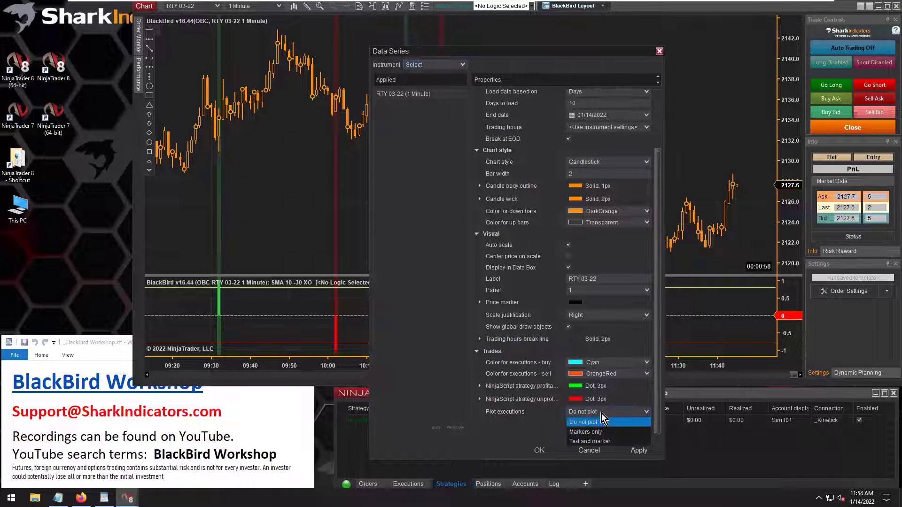
pyautogui.click(590, 441)
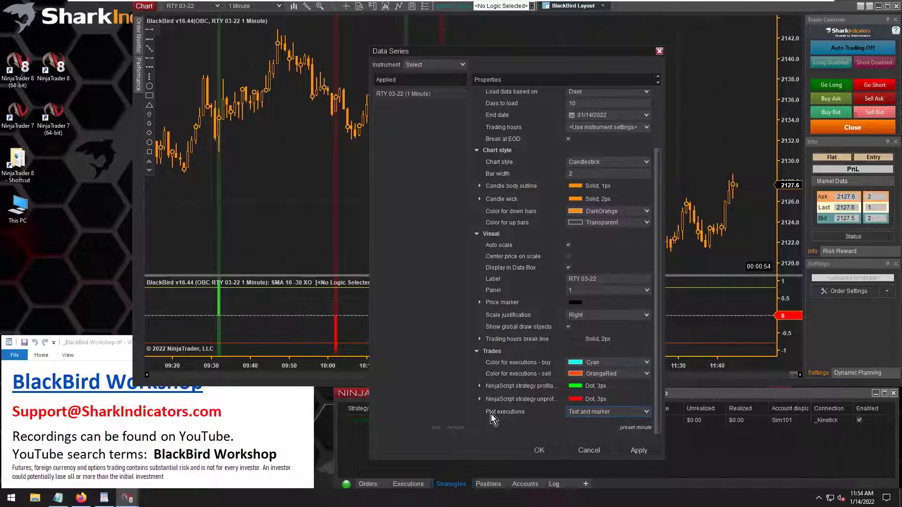
pyautogui.click(539, 450)
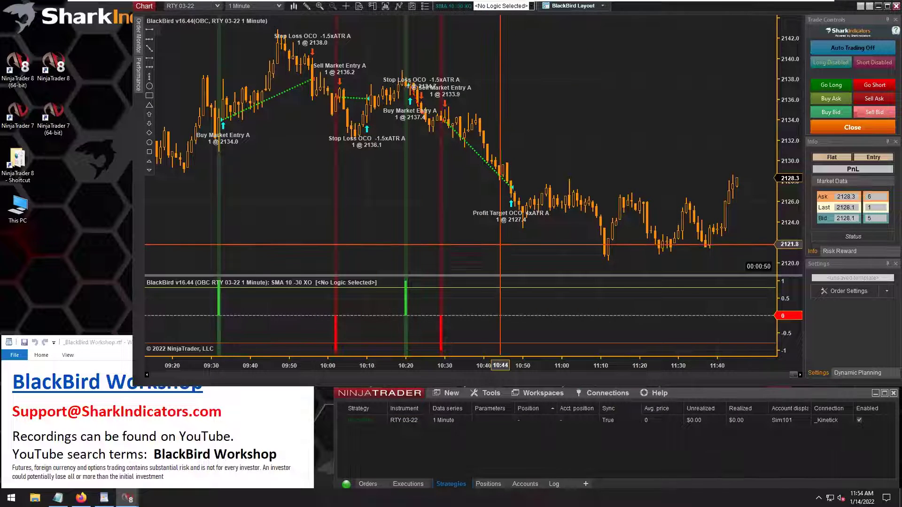
pyautogui.moveTo(428, 365); pyautogui.dragTo(492, 368)
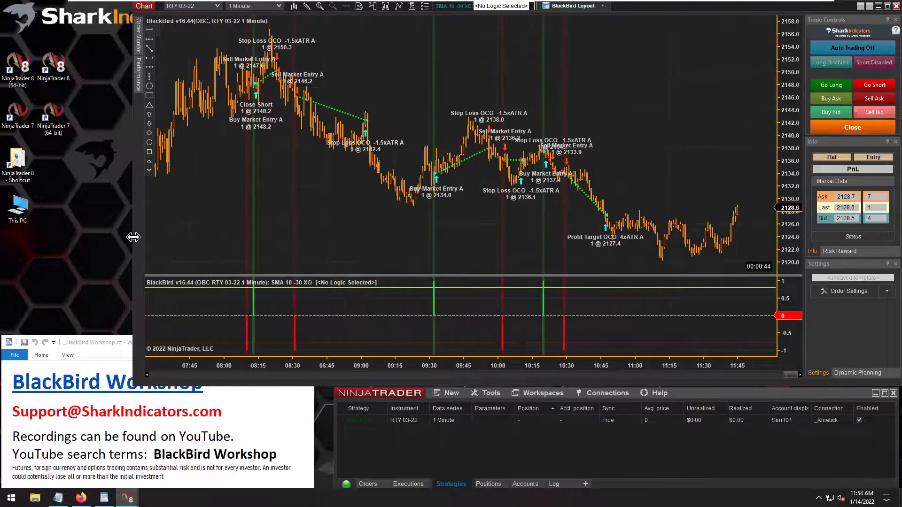
# - Enlarge the price panel and page back to the earlier sell trades at 2188.9 and 2187.5
pyautogui.moveTo(367, 308); pyautogui.dragTo(369, 322)
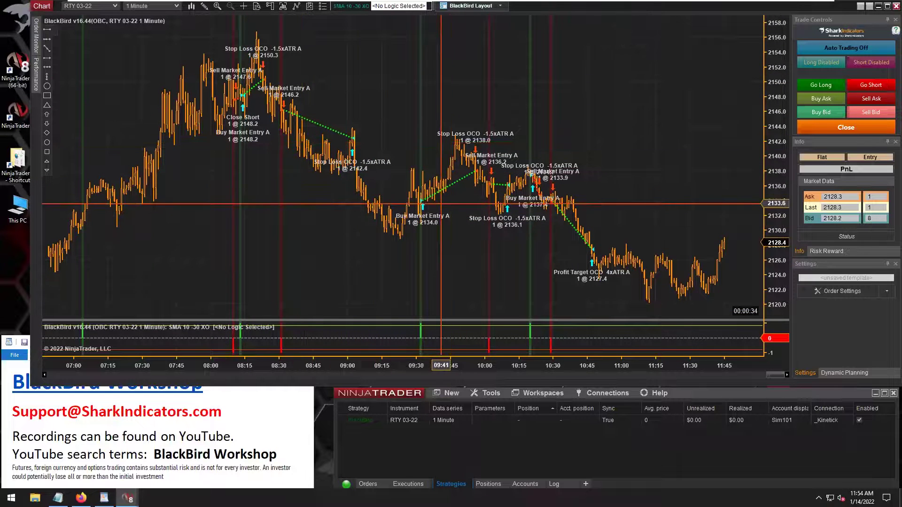
pyautogui.moveTo(359, 268); pyautogui.dragTo(378, 300)
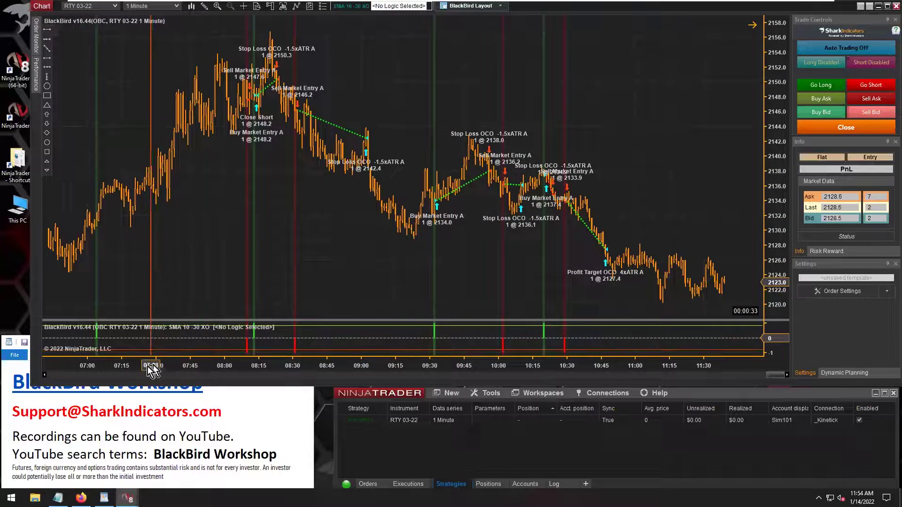
pyautogui.click(121, 375)
pyautogui.click(121, 377)
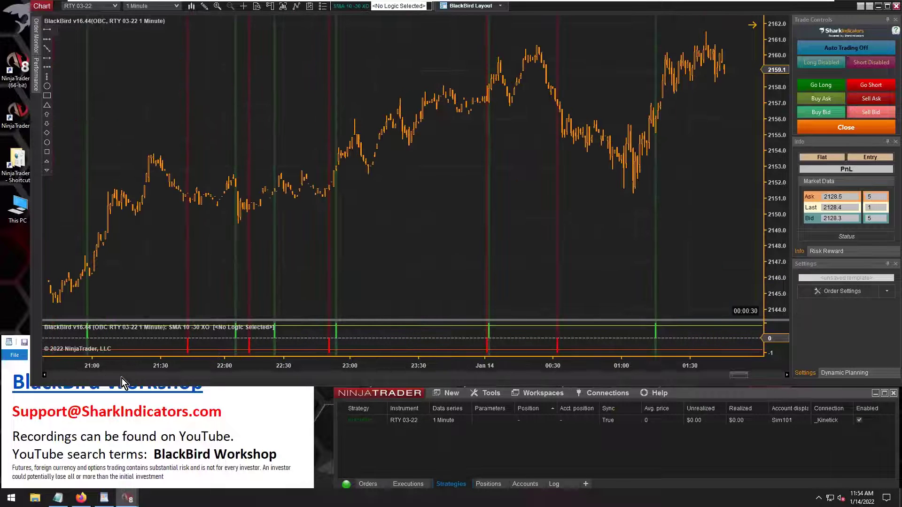
pyautogui.click(121, 377)
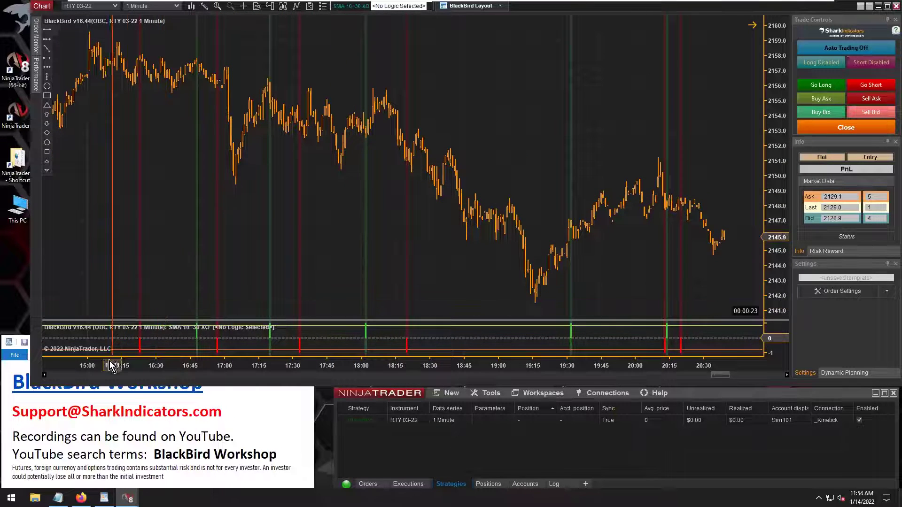
pyautogui.click(97, 375)
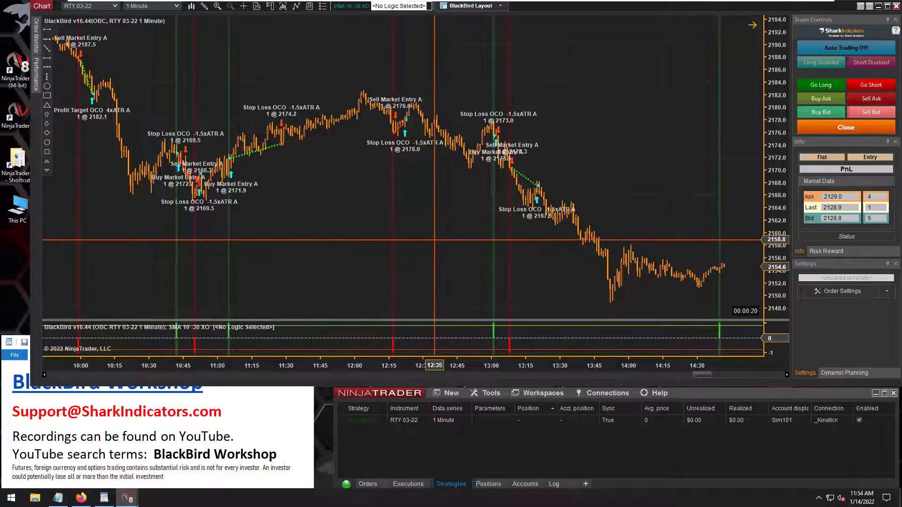
pyautogui.scroll(-5, 366, 243)
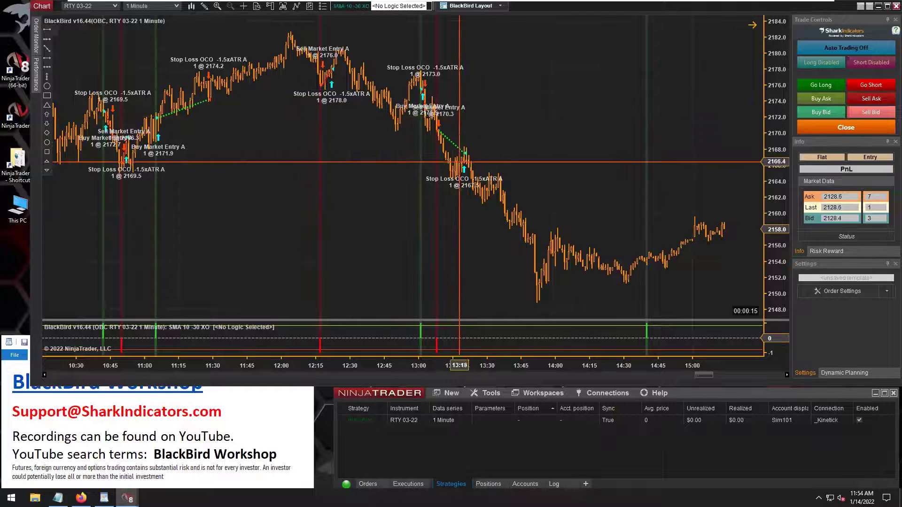
pyautogui.scroll(10, 352, 188)
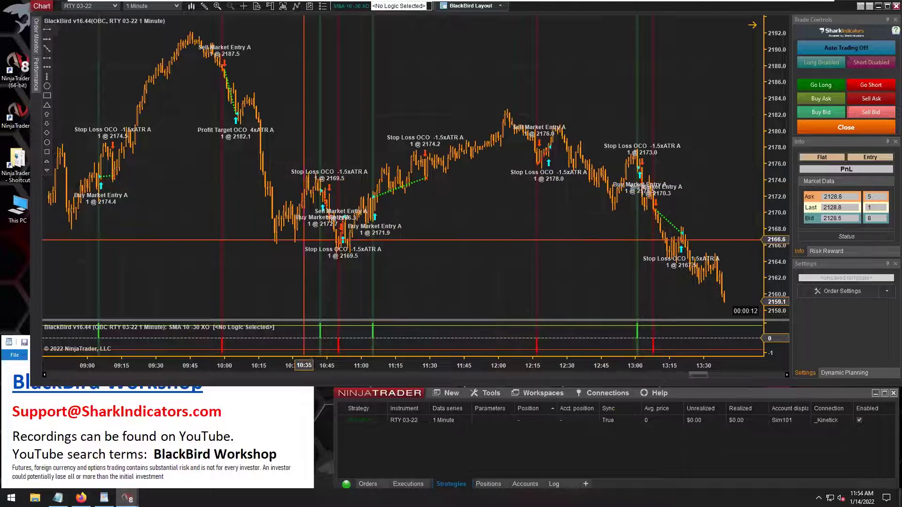
pyautogui.moveTo(186, 254); pyautogui.dragTo(470, 216)
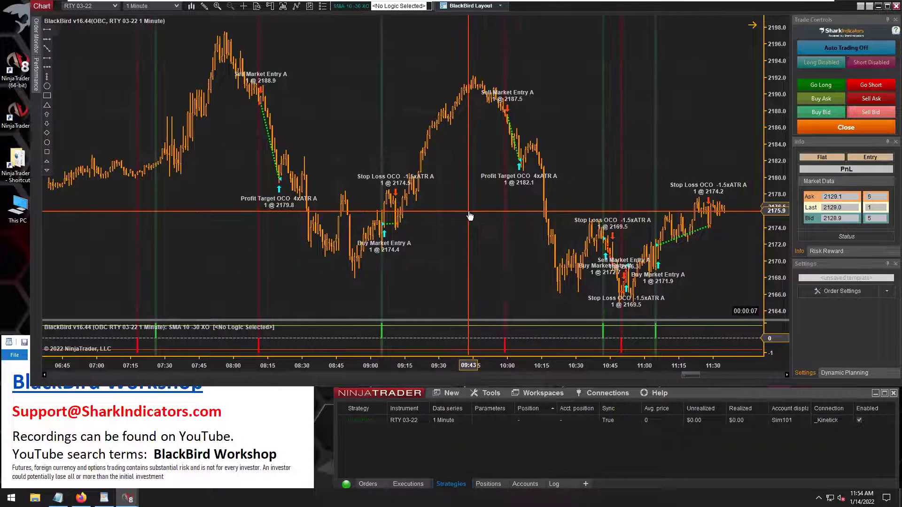
# - Show Strategy Performance > BlackBird v16.44 > Historical: $6,320 net profit over 105 trades
pyautogui.rightClick(412, 65)
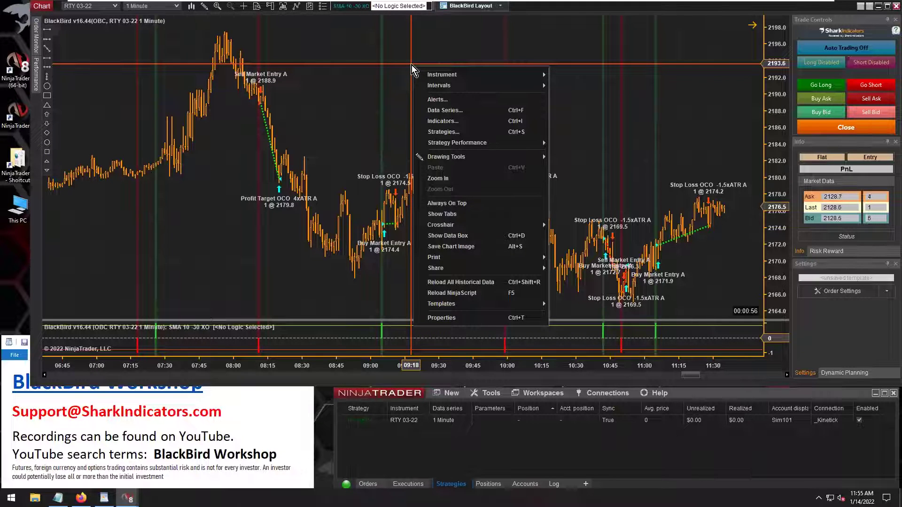
pyautogui.moveTo(477, 149)
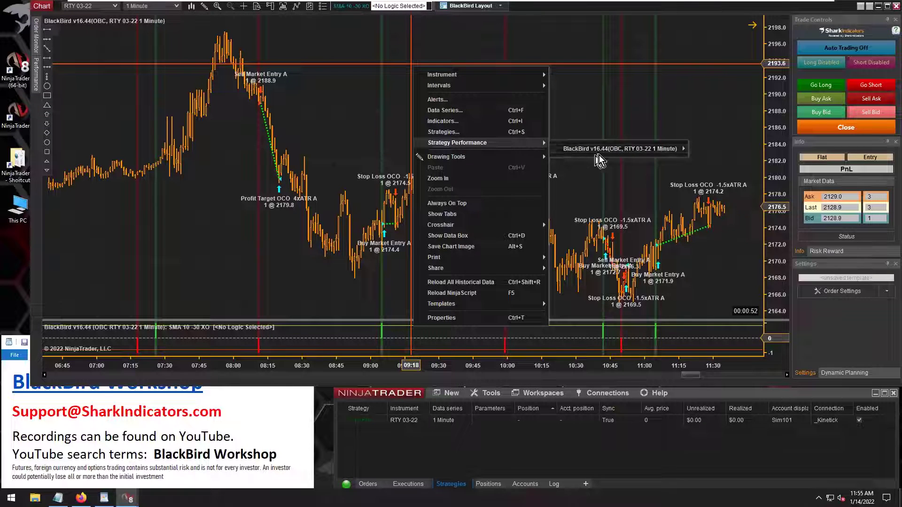
pyautogui.moveTo(606, 155)
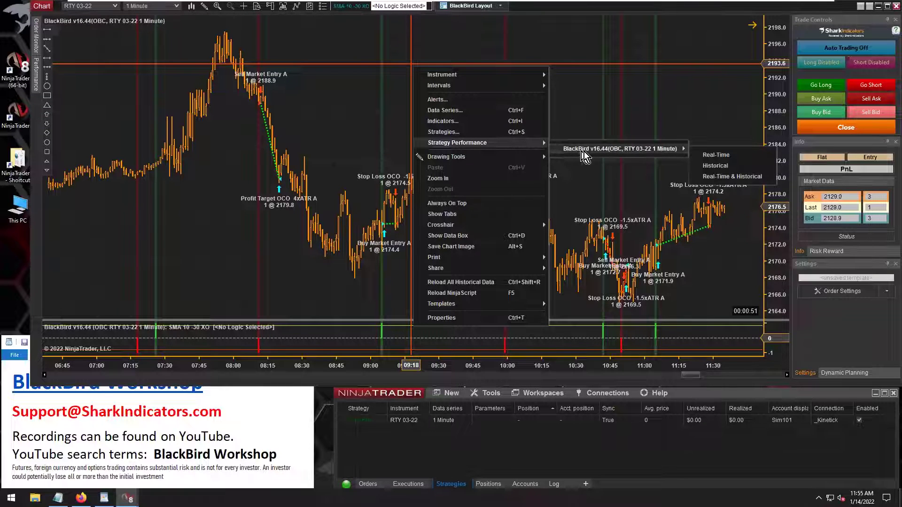
pyautogui.click(712, 171)
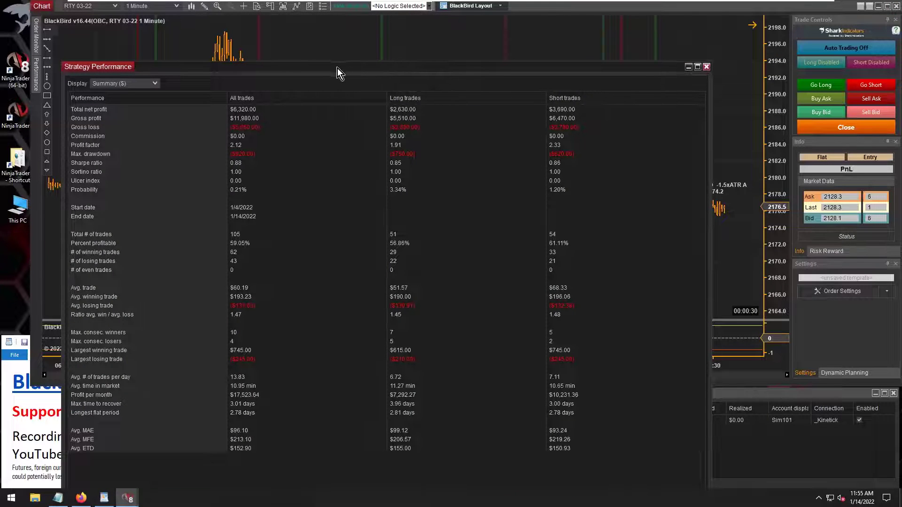
# - Move the summary up to review 59.05% profitable and $745 largest win, then close it
pyautogui.moveTo(339, 67); pyautogui.dragTo(358, 35)
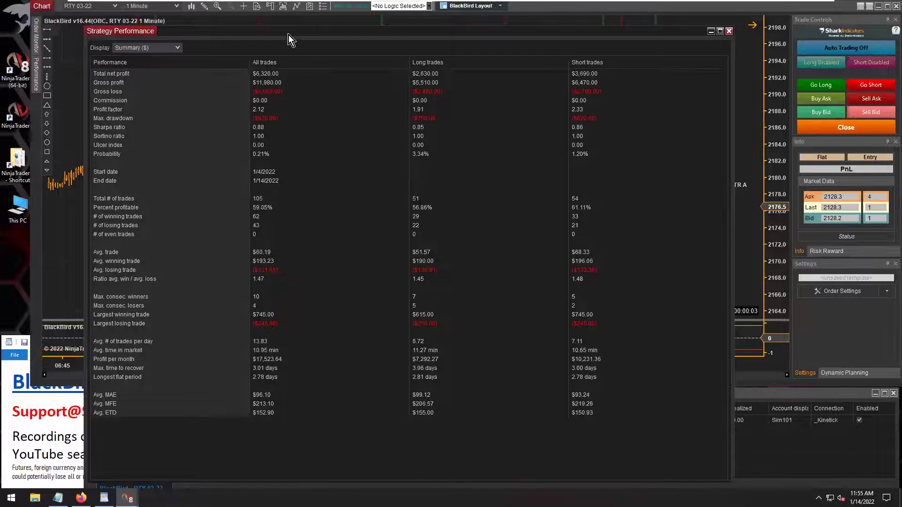
pyautogui.moveTo(289, 34); pyautogui.dragTo(289, 31)
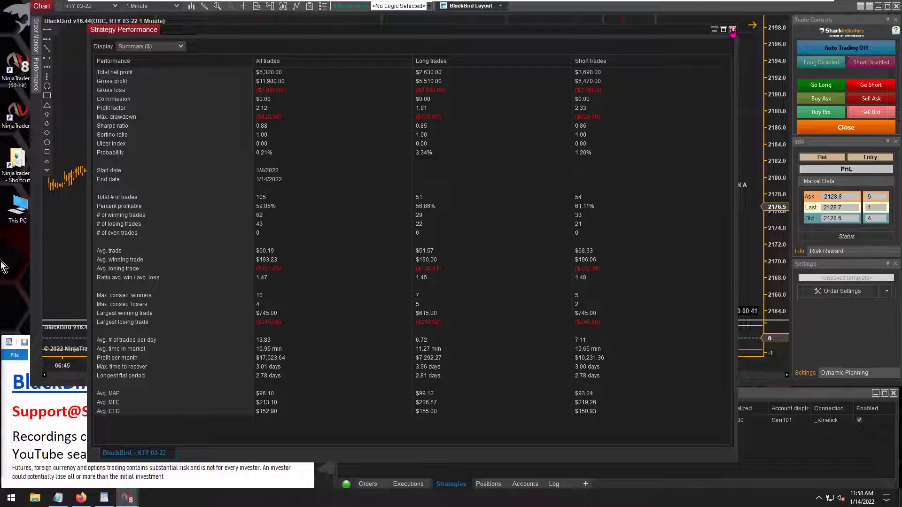
pyautogui.click(732, 30)
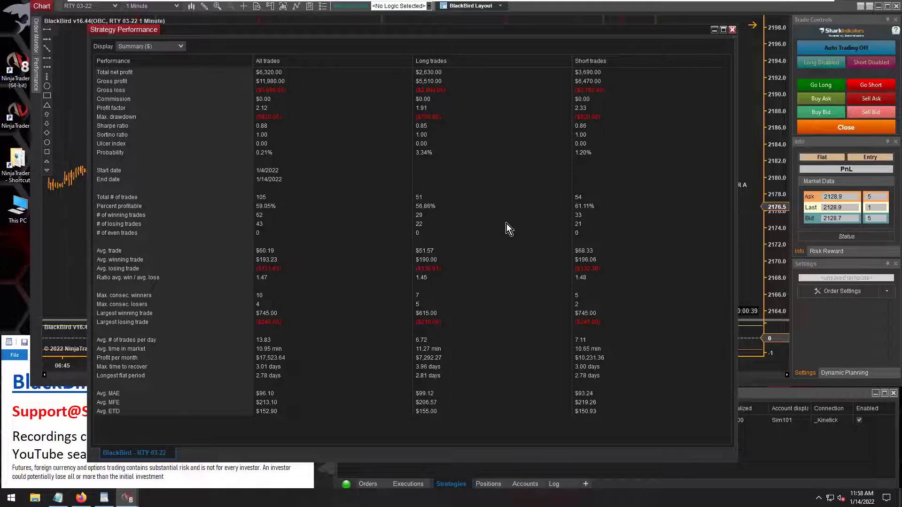
# - Confirm closing the performance window, then zoom into and scroll forward through the recent trades
pyautogui.click(429, 260)
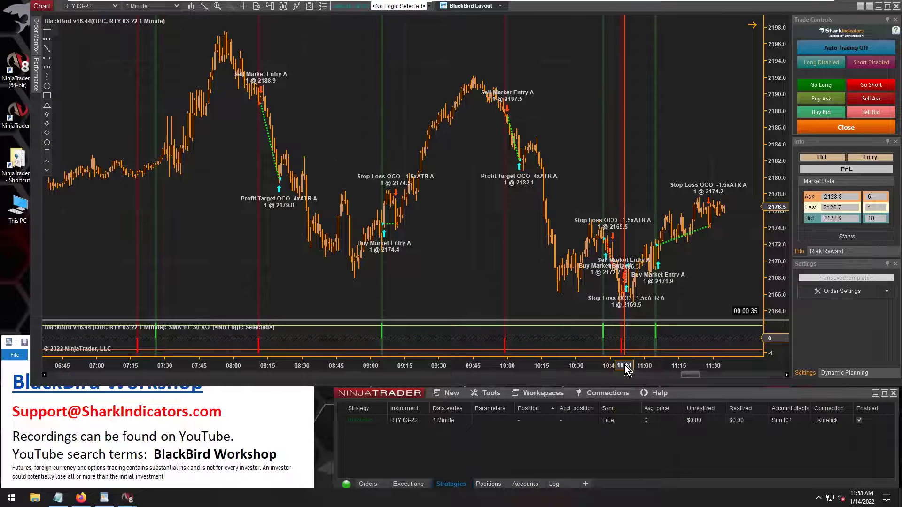
pyautogui.moveTo(625, 366); pyautogui.dragTo(257, 330)
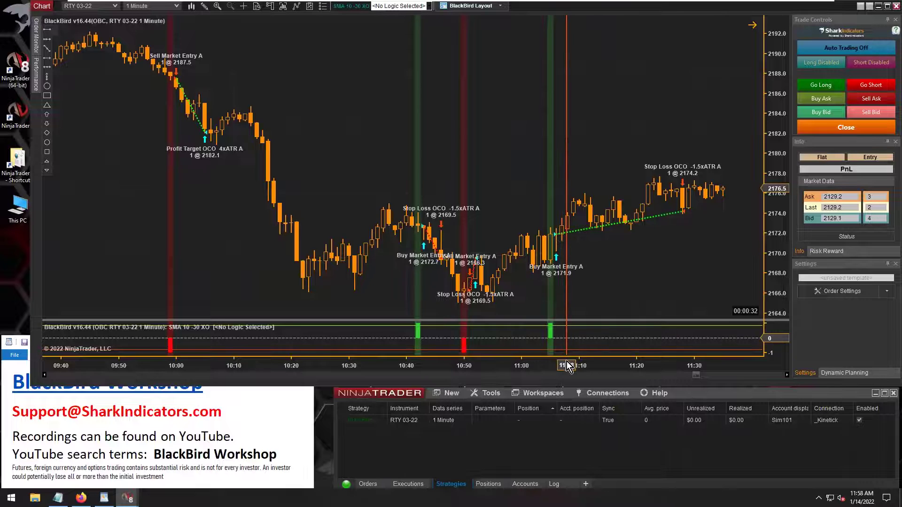
pyautogui.moveTo(563, 365); pyautogui.dragTo(442, 288)
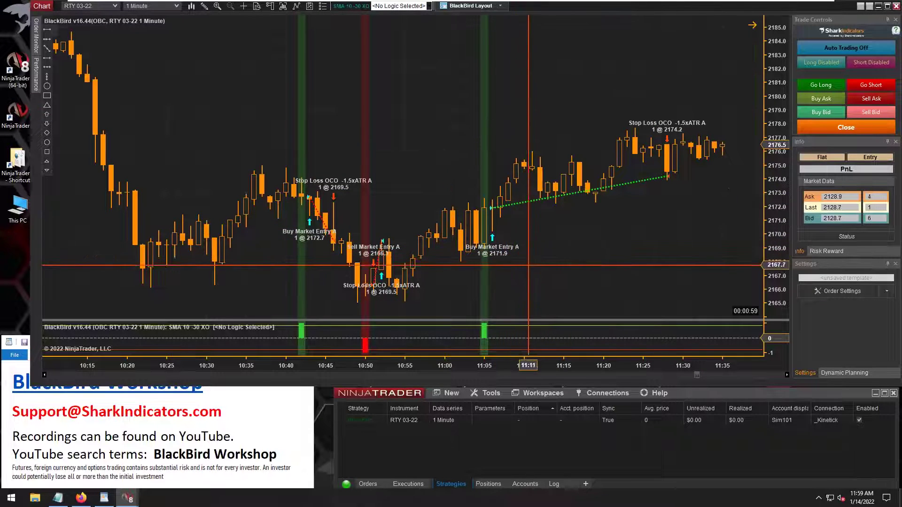
pyautogui.scroll(-10, 452, 274)
pyautogui.scroll(-5, 451, 273)
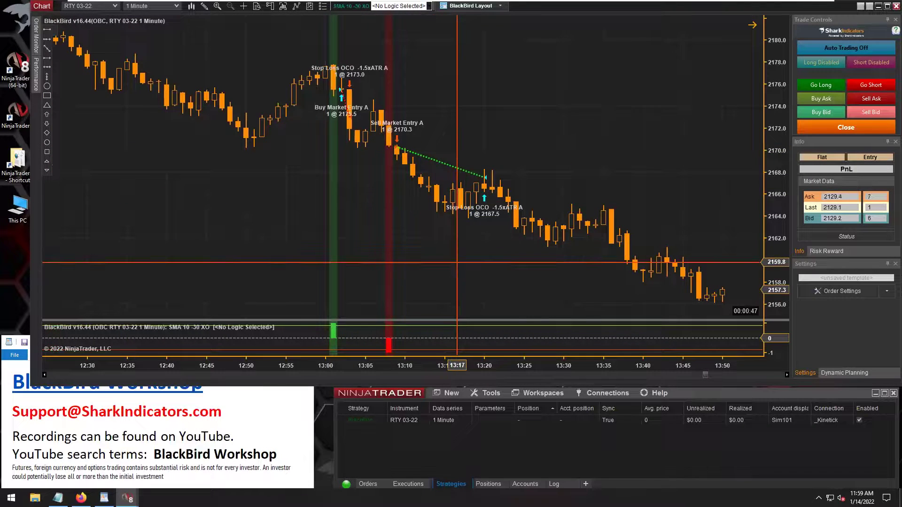
pyautogui.scroll(-1, 457, 262)
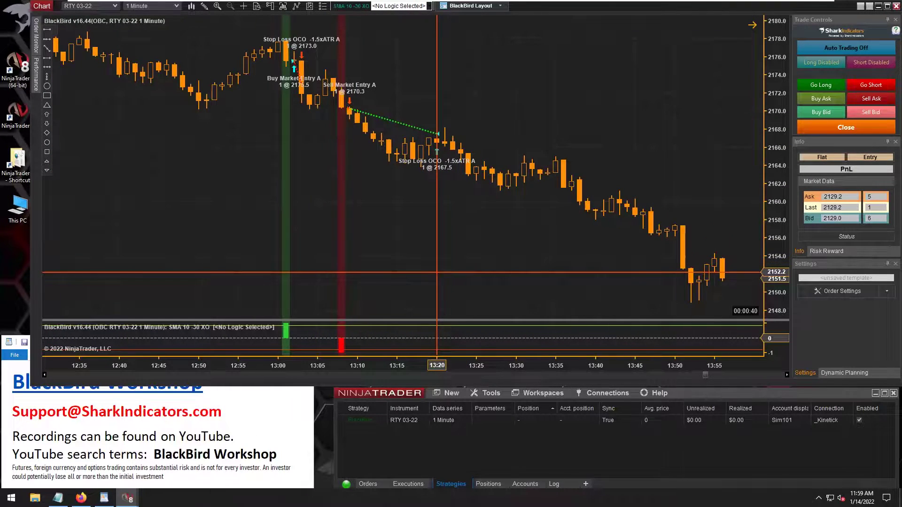
pyautogui.scroll(-12, 437, 272)
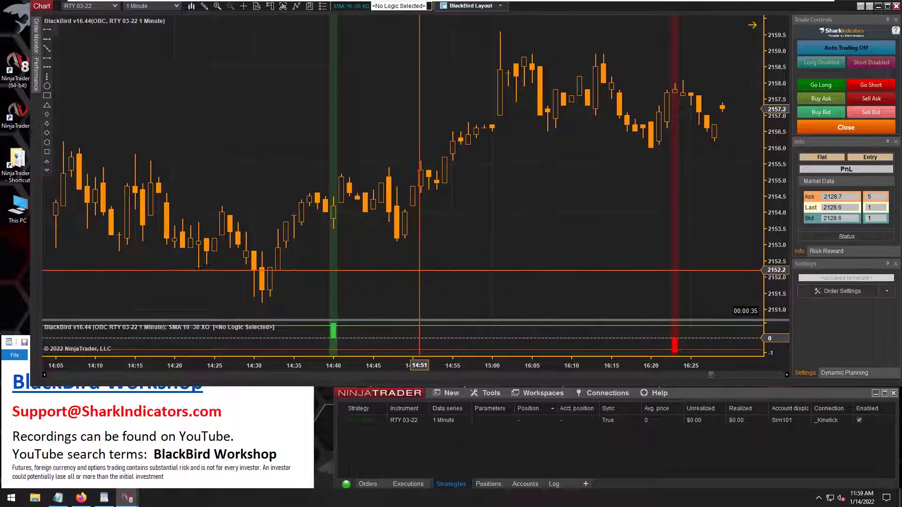
pyautogui.scroll(-6, 432, 274)
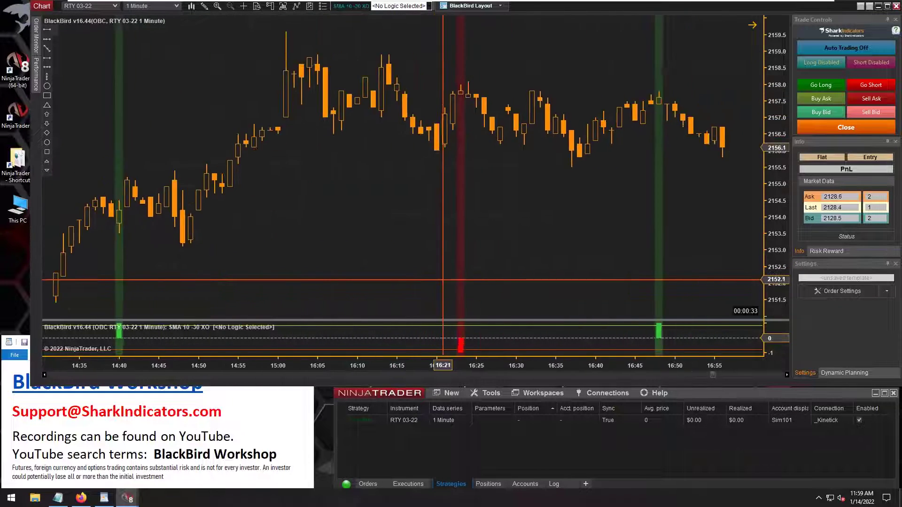
# - Compress the bars and pan back to the 09:35–10:20 trades around the 2136.2 sell
pyautogui.moveTo(439, 367); pyautogui.dragTo(528, 368)
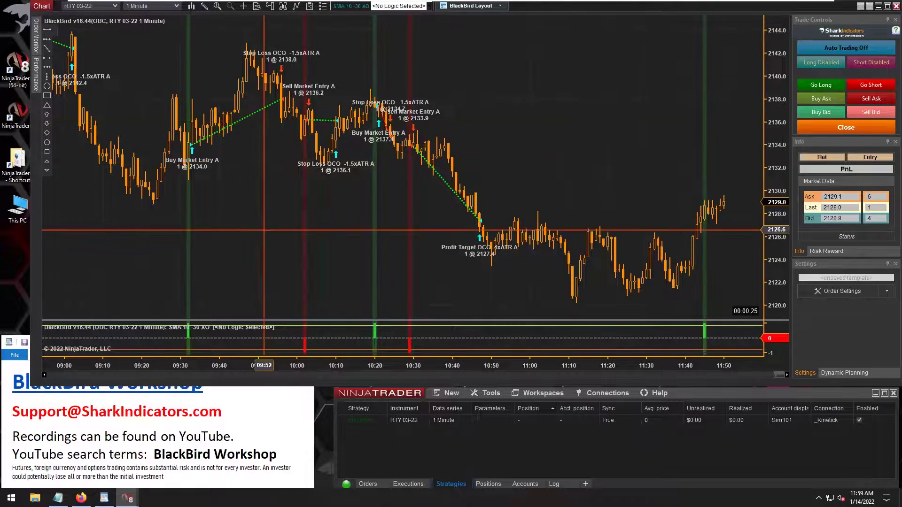
pyautogui.moveTo(262, 120); pyautogui.dragTo(533, 259)
pyautogui.scroll(5, 563, 260)
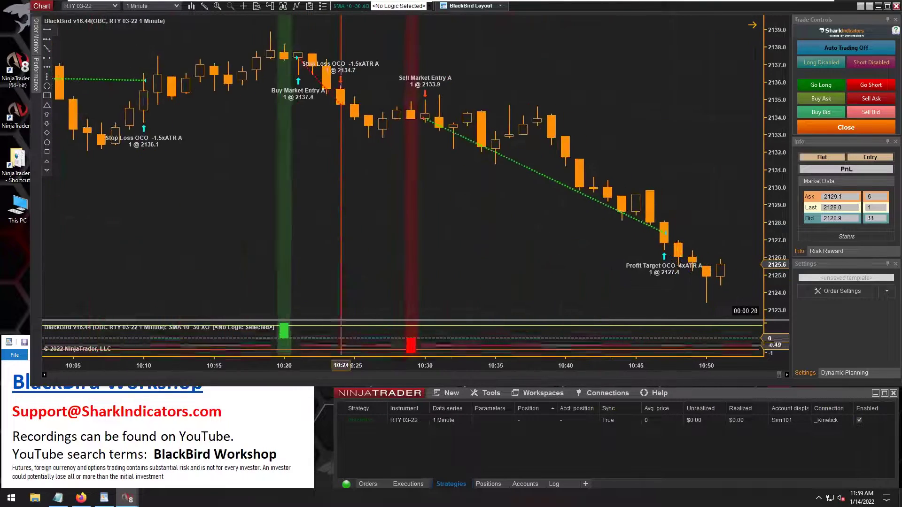
pyautogui.moveTo(609, 260); pyautogui.dragTo(680, 260)
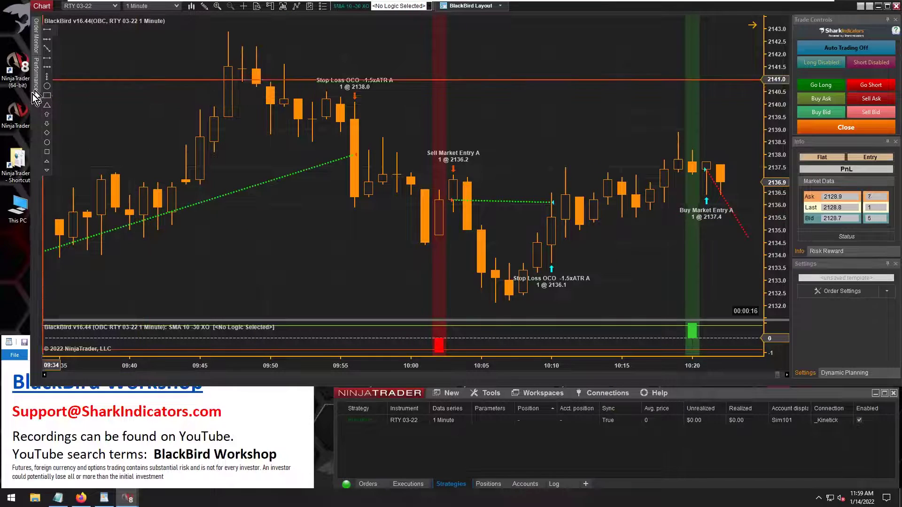
# - Box the 2136.2 short trade with a dashed rectangle and inspect the stop loss's BE+1 @1.5ATR trailing rule
pyautogui.moveTo(416, 137); pyautogui.dragTo(588, 312)
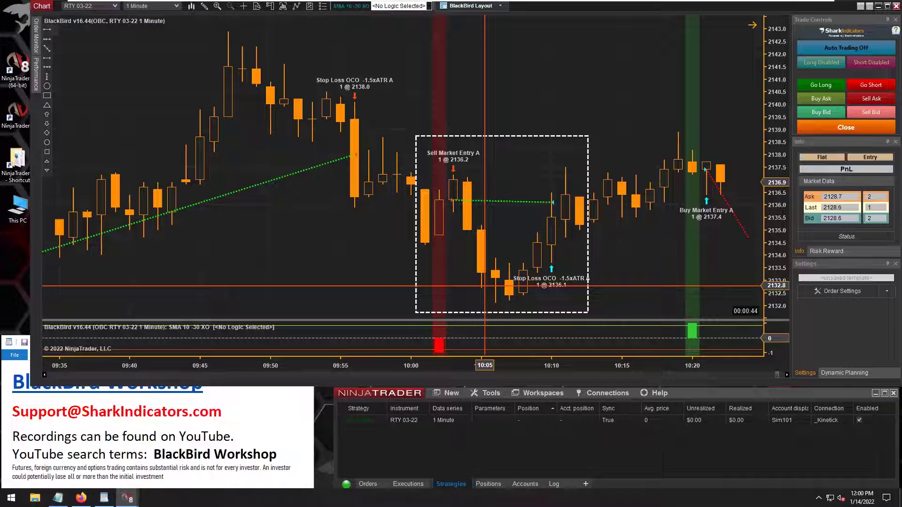
pyautogui.click(838, 294)
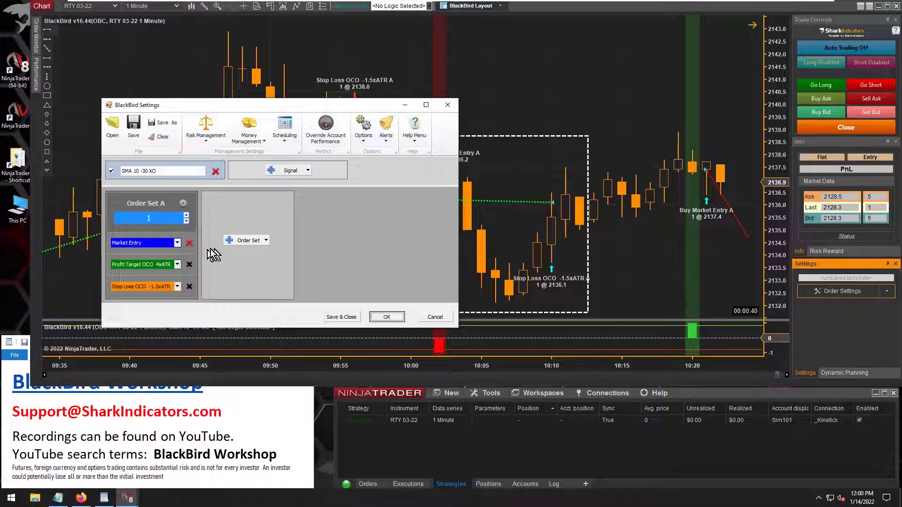
pyautogui.click(148, 289)
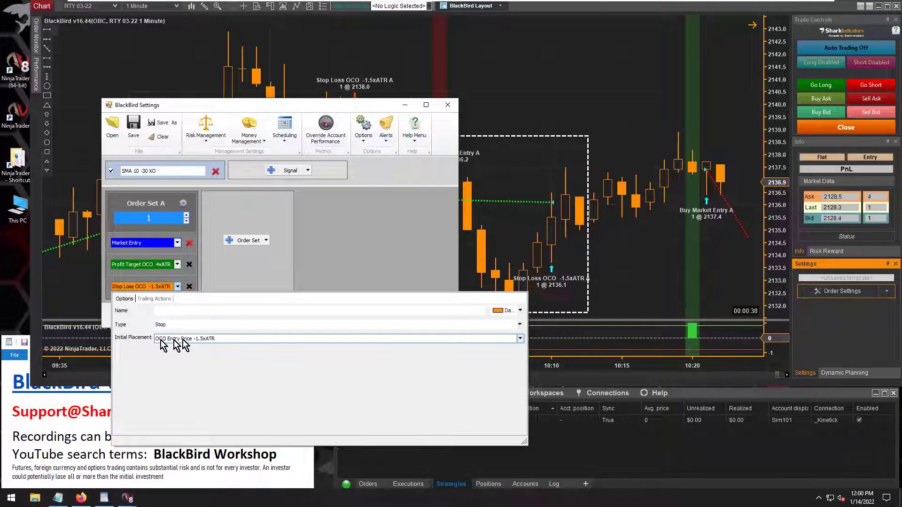
pyautogui.click(153, 299)
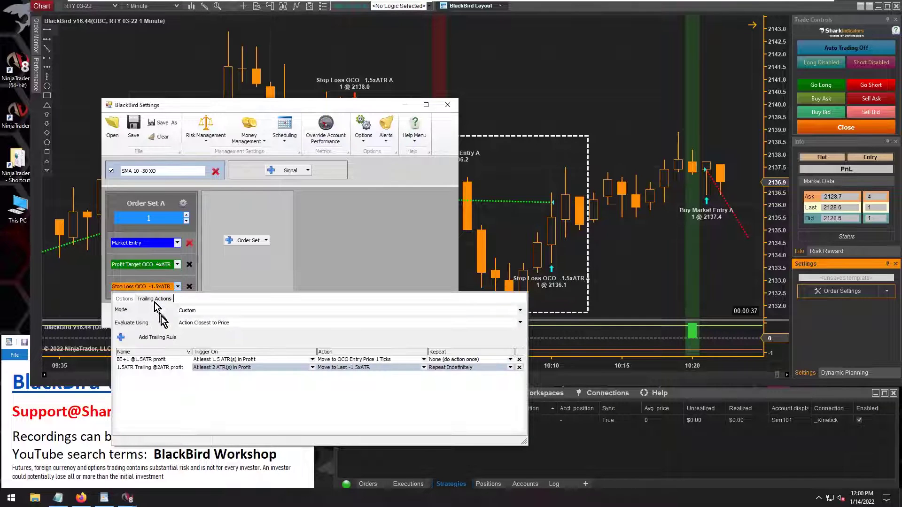
pyautogui.click(135, 359)
pyautogui.moveTo(142, 362); pyautogui.dragTo(167, 361)
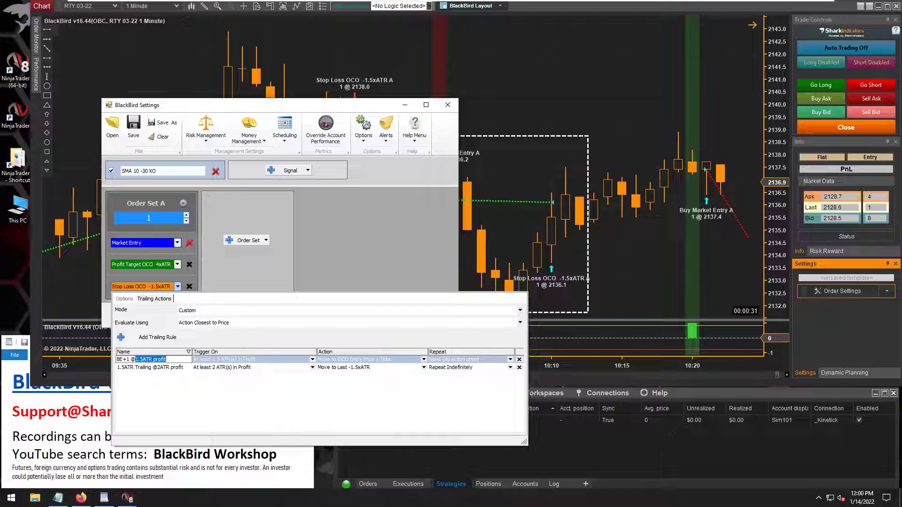
pyautogui.click(447, 105)
pyautogui.click(447, 105)
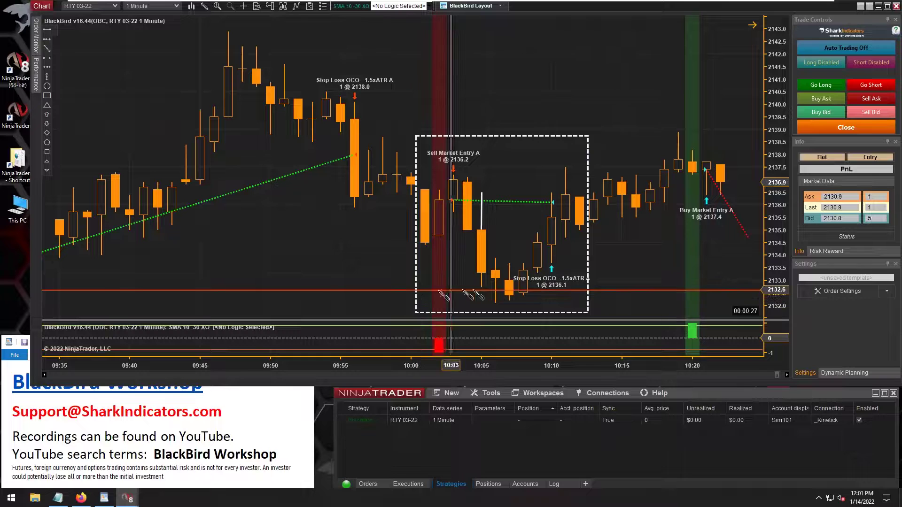
# - Draw an arrow line pointing at the low of the 10:05 bar
pyautogui.click(482, 288)
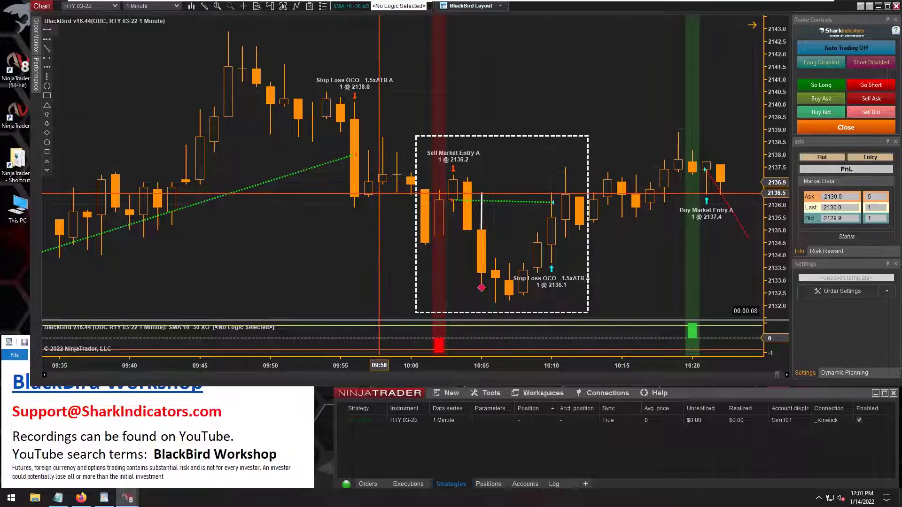
pyautogui.click(46, 61)
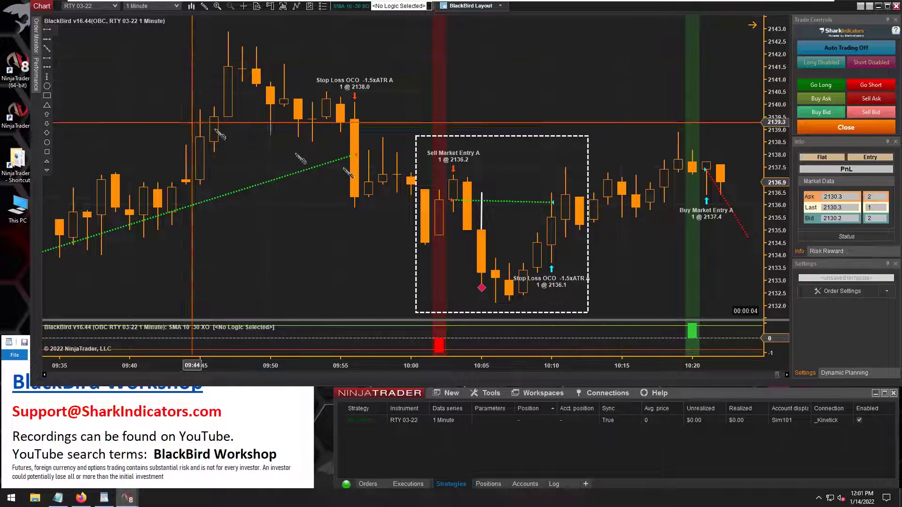
pyautogui.click(521, 178)
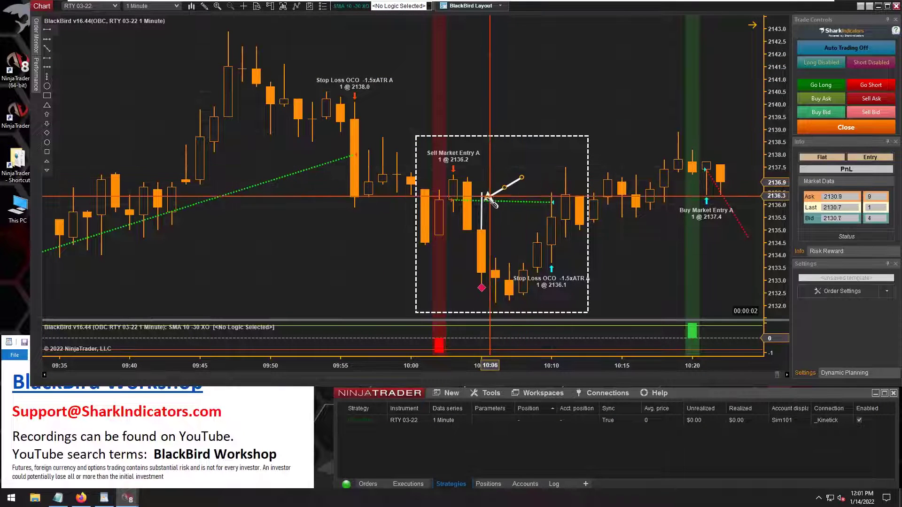
pyautogui.click(484, 201)
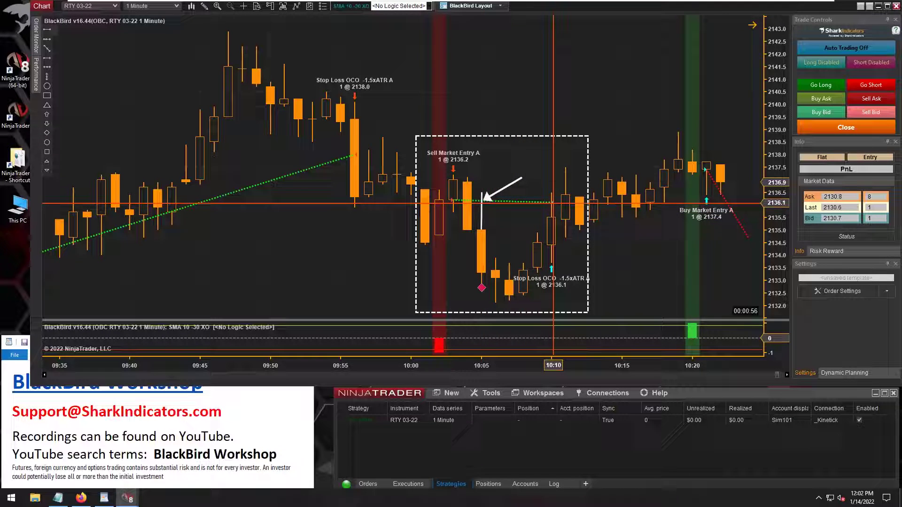
# - Delete the arrow, the vertical line and the dashed rectangle from the chart
pyautogui.click(497, 193)
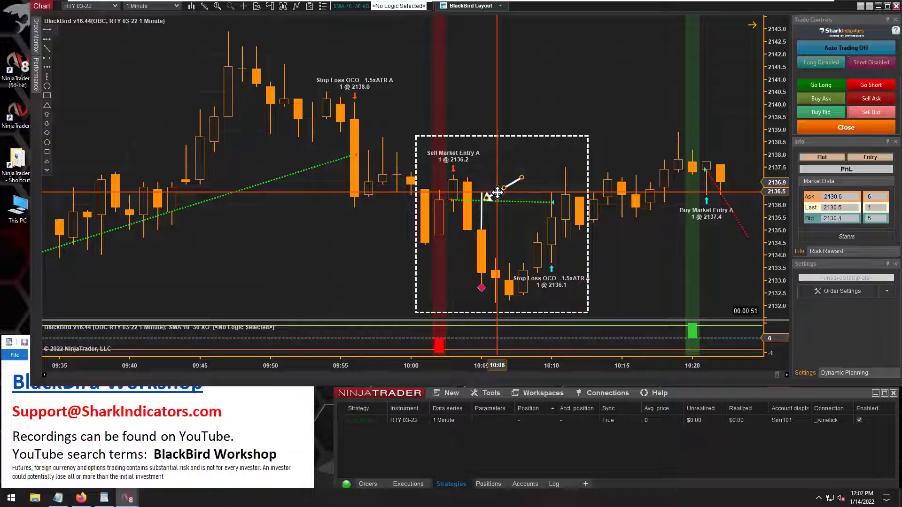
pyautogui.press('Delete')
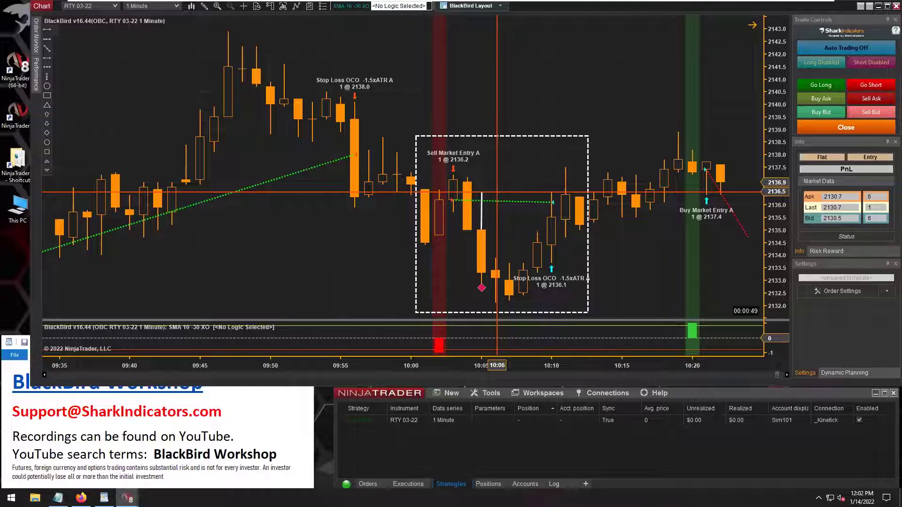
pyautogui.click(481, 211)
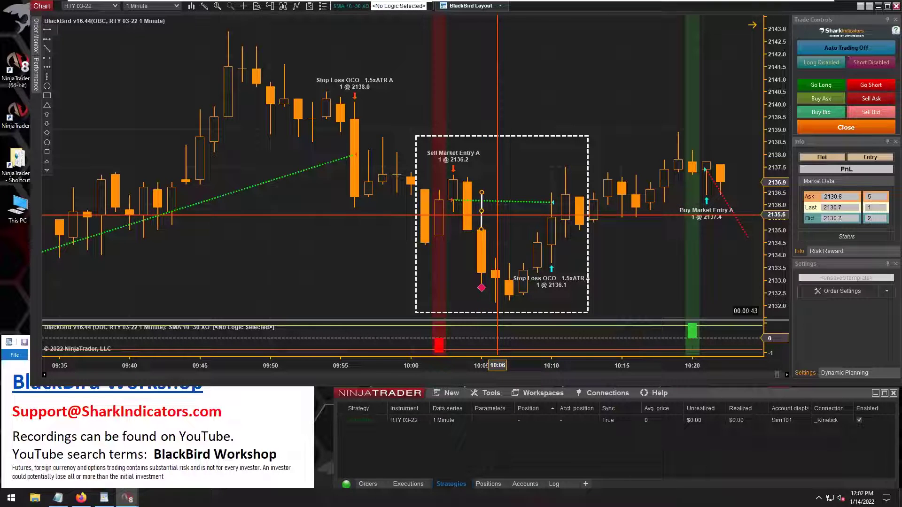
pyautogui.press('Delete')
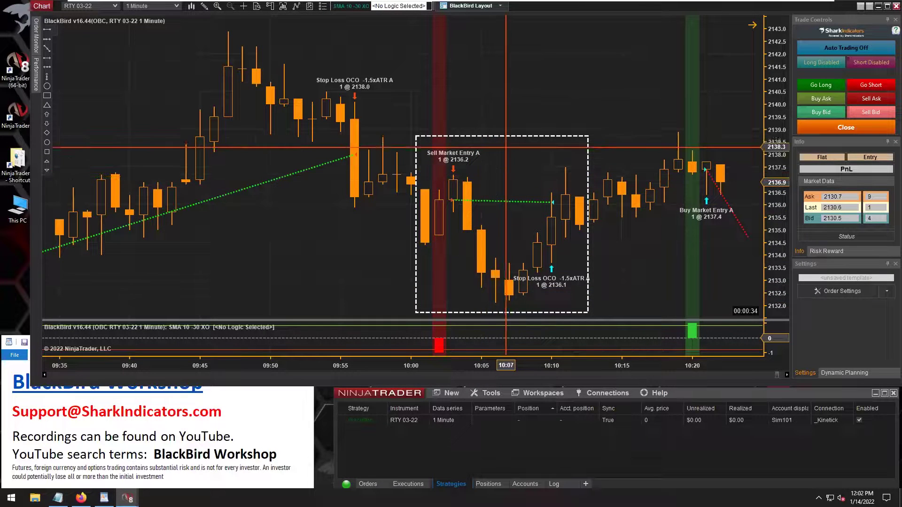
pyautogui.press('Delete')
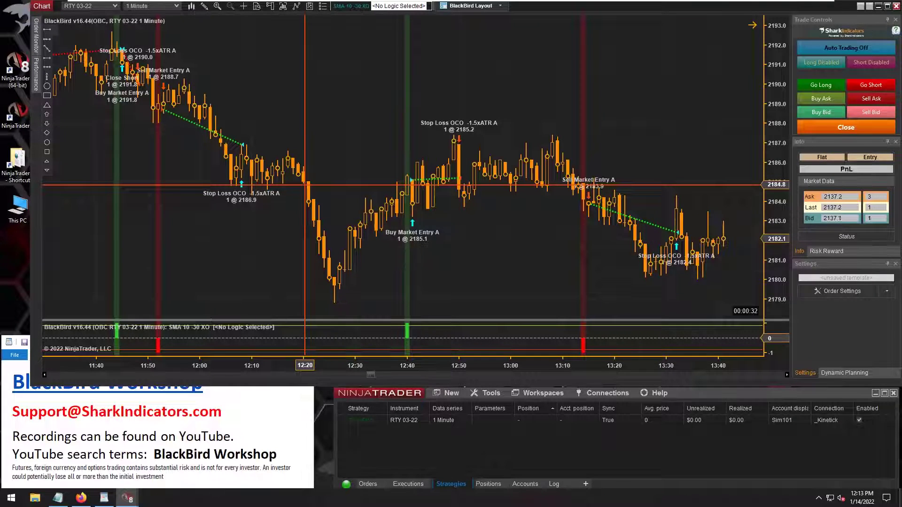
# - Show the Control Center's New menu listing Strategy Analyzer, Market Analyzer, Chart and NinjaScript Editor
pyautogui.click(605, 397)
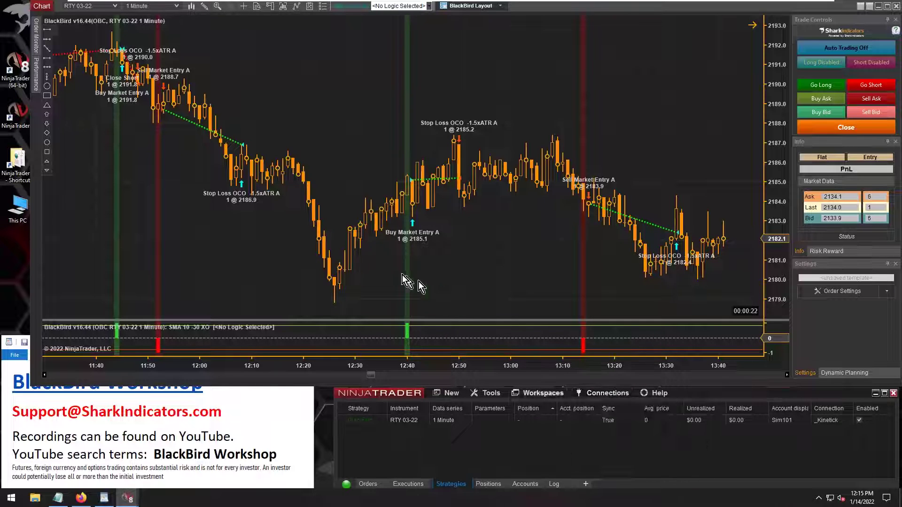
pyautogui.moveTo(540, 393)
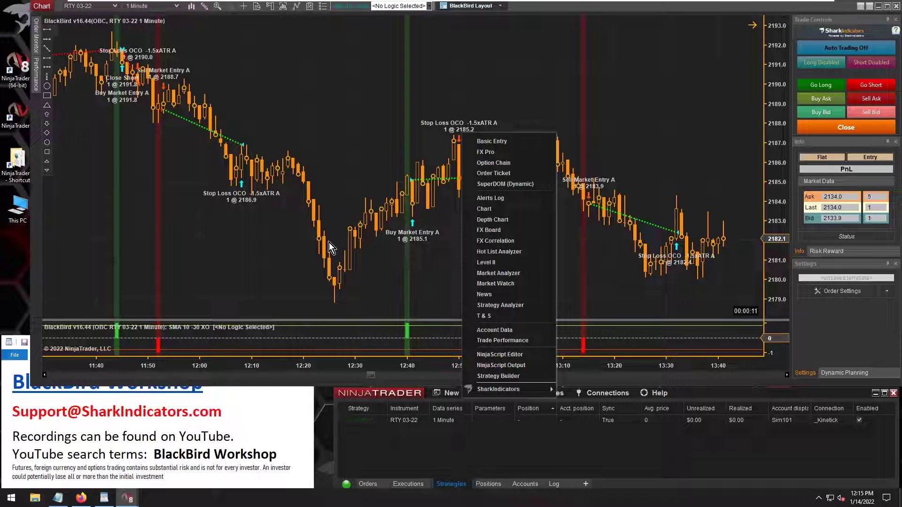
# - Check the Connections list including Playback Connection, then switch to the Order Sets page in Firefox
pyautogui.click(602, 394)
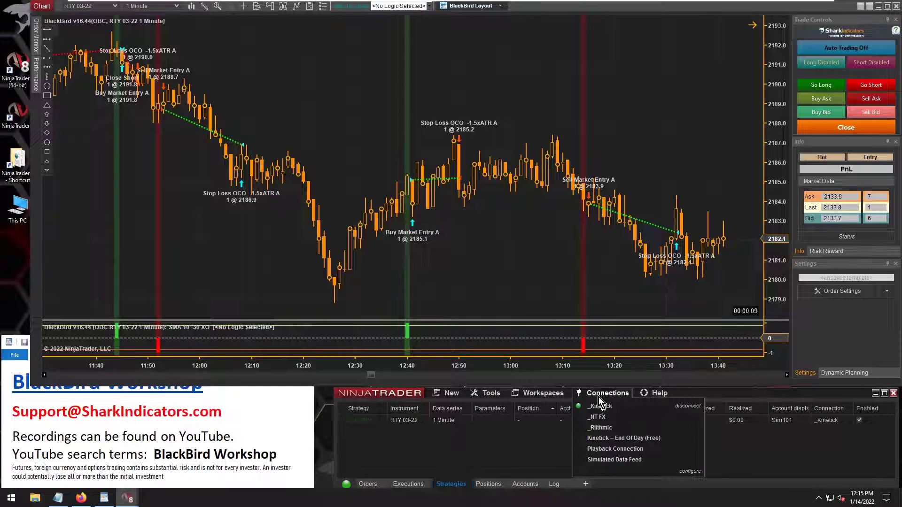
pyautogui.click(607, 449)
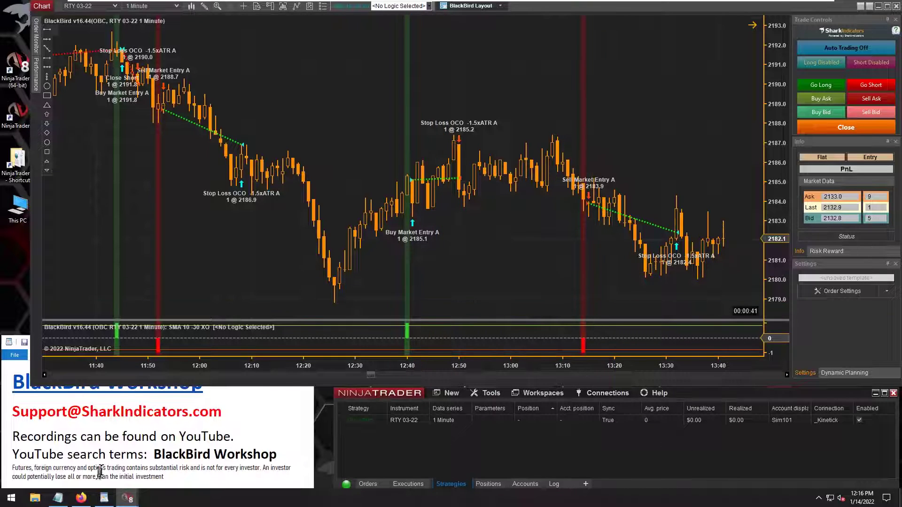
pyautogui.click(81, 498)
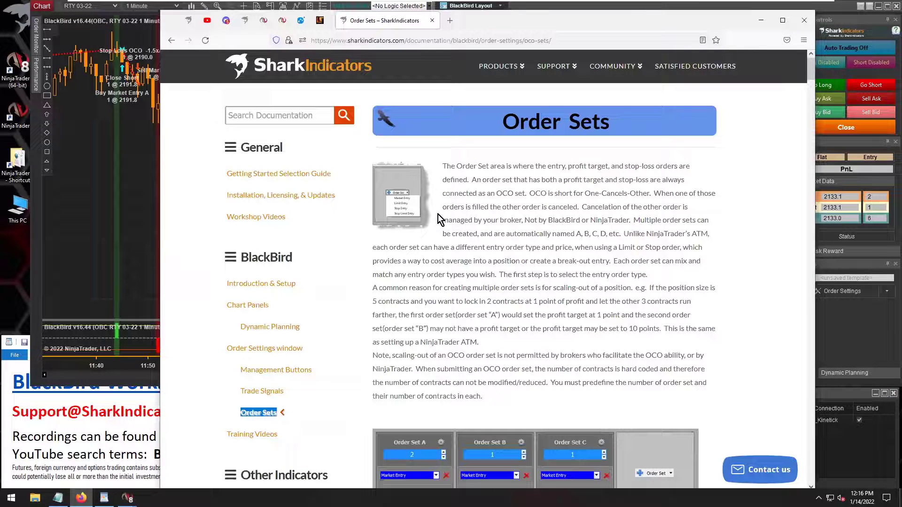
# - On the BlackBird Introduction & Setup page, highlight the Backtesting Tips & Help heading
pyautogui.scroll(-3, 431, 268)
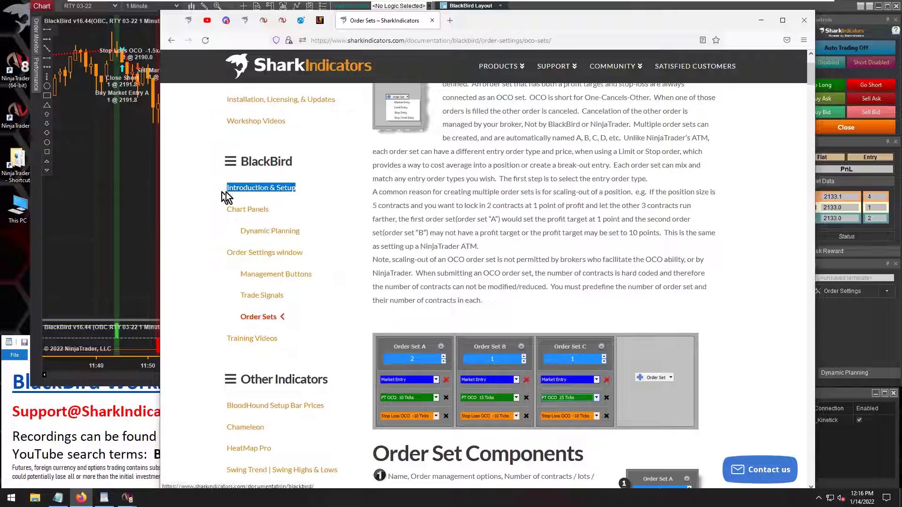
pyautogui.click(227, 190)
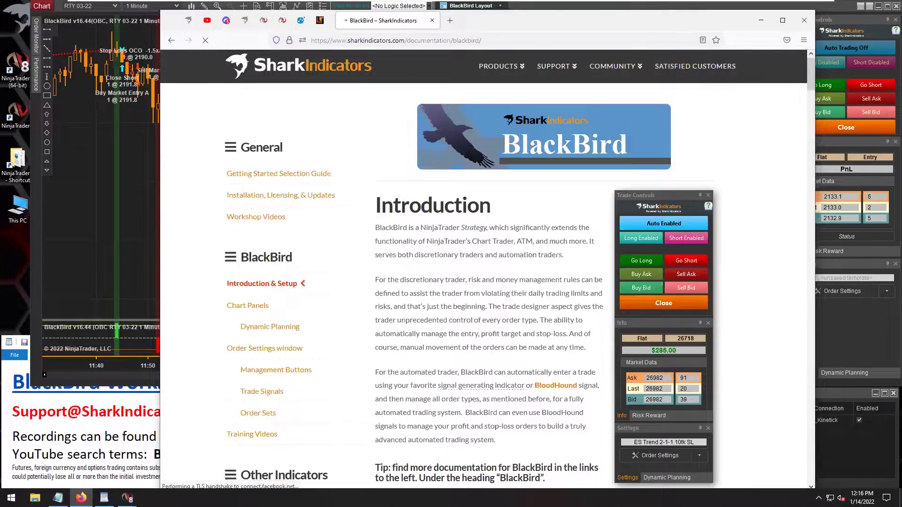
pyautogui.scroll(-20, 477, 246)
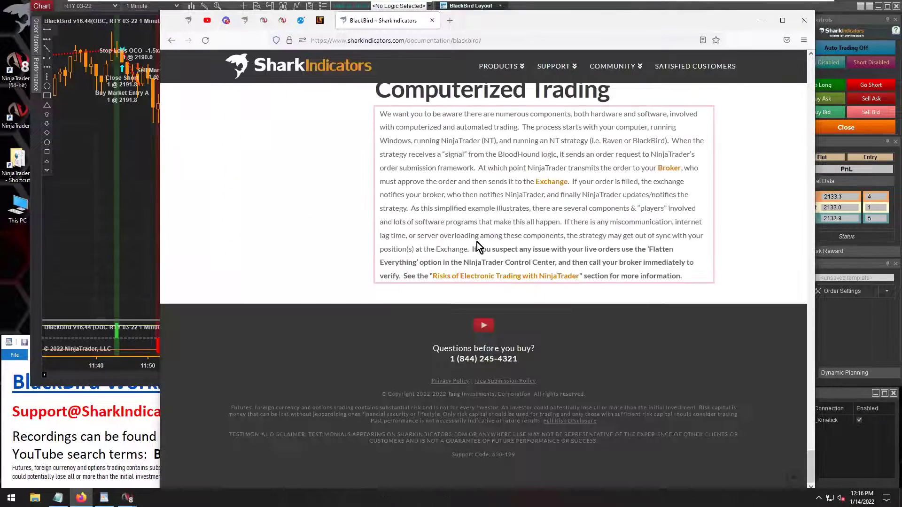
pyautogui.scroll(20, 477, 242)
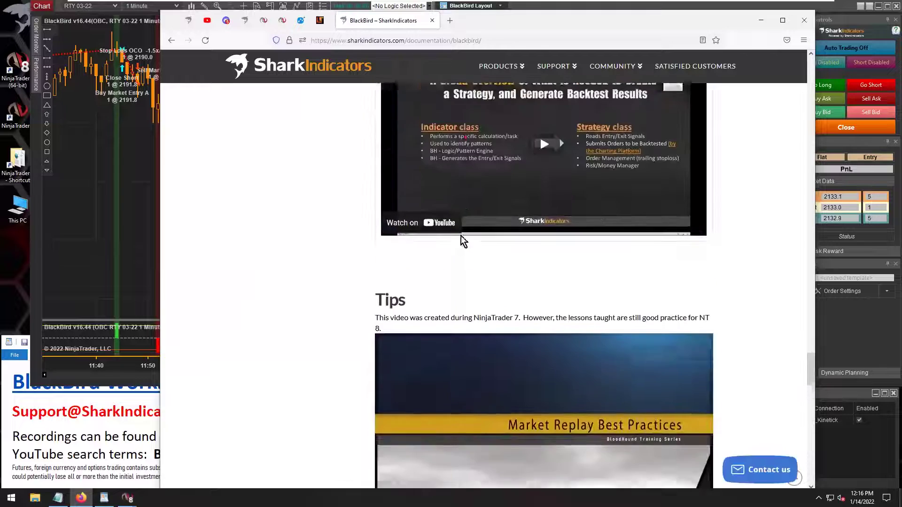
pyautogui.scroll(10, 463, 241)
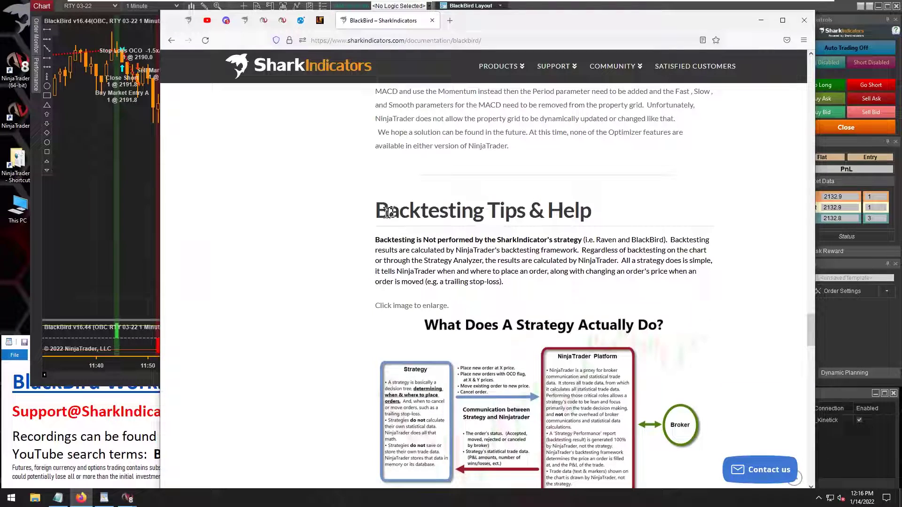
pyautogui.moveTo(378, 211); pyautogui.dragTo(593, 219)
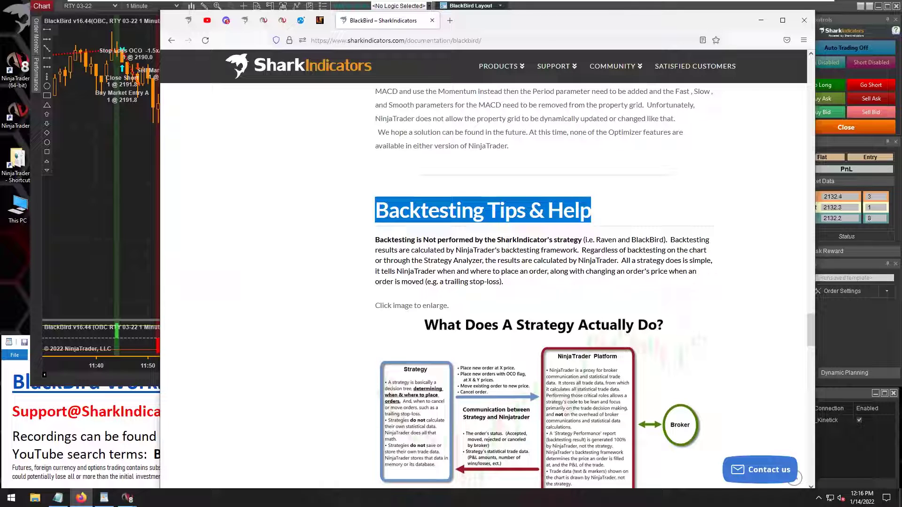
pyautogui.scroll(-2, 433, 247)
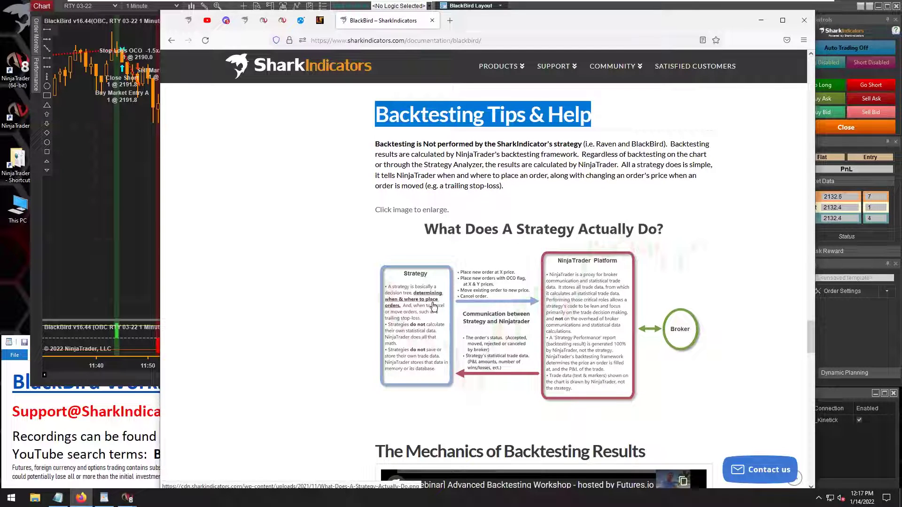
pyautogui.click(501, 304)
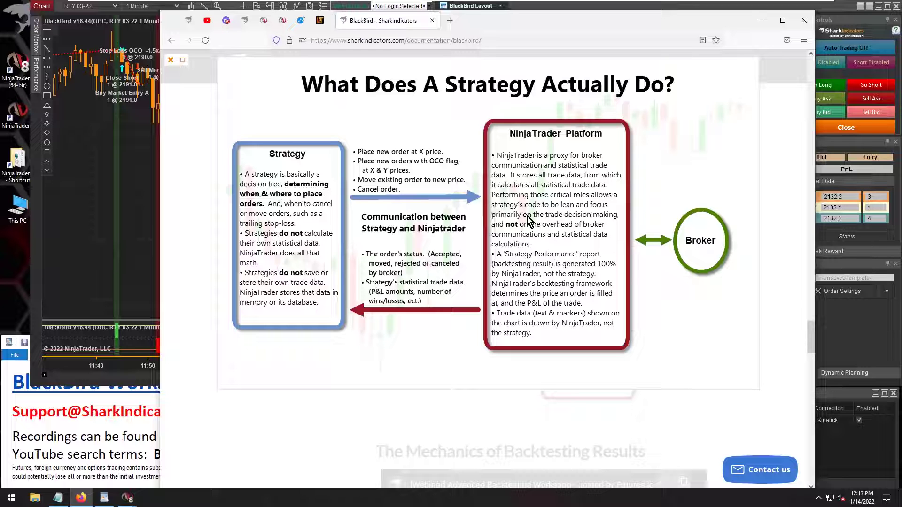
pyautogui.click(764, 329)
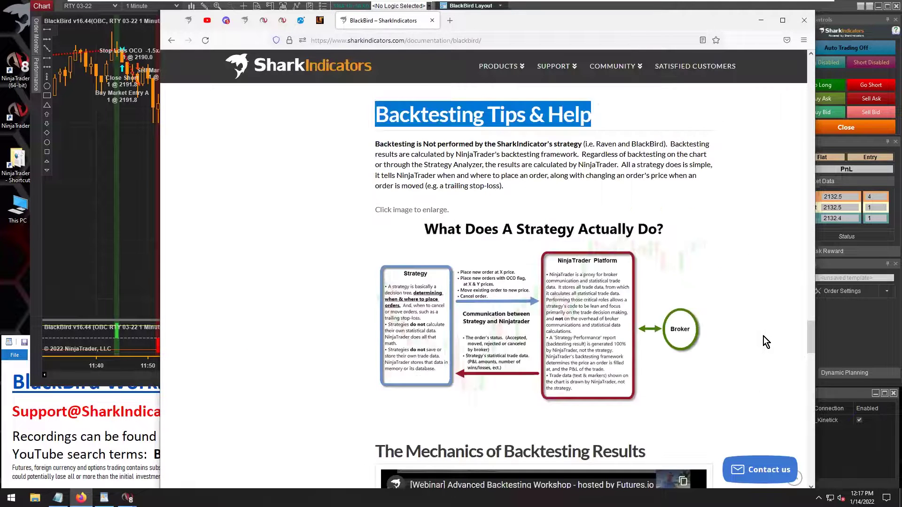
# - Highlight The Mechanics of Backtesting Results heading, then scroll past the Tips video to Performance and Help
pyautogui.scroll(-5, 386, 218)
pyautogui.moveTo(376, 212); pyautogui.dragTo(638, 213)
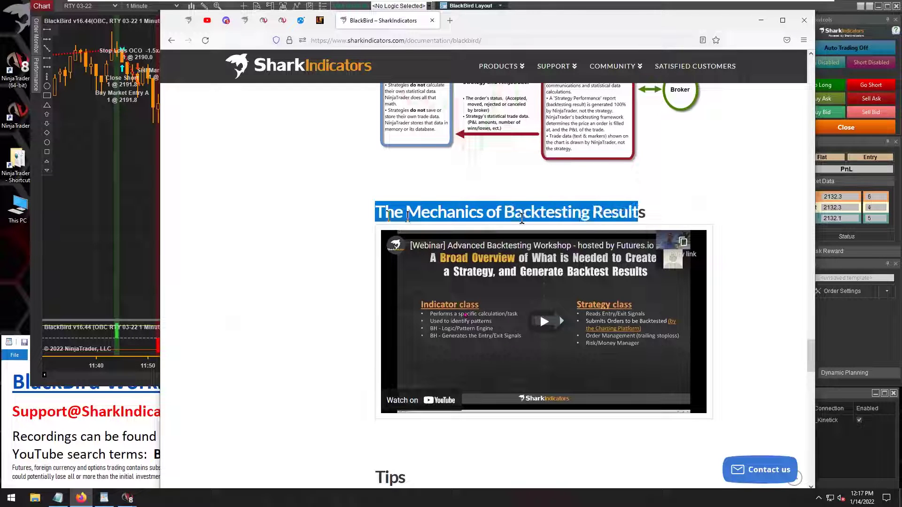
pyautogui.scroll(-1, 337, 278)
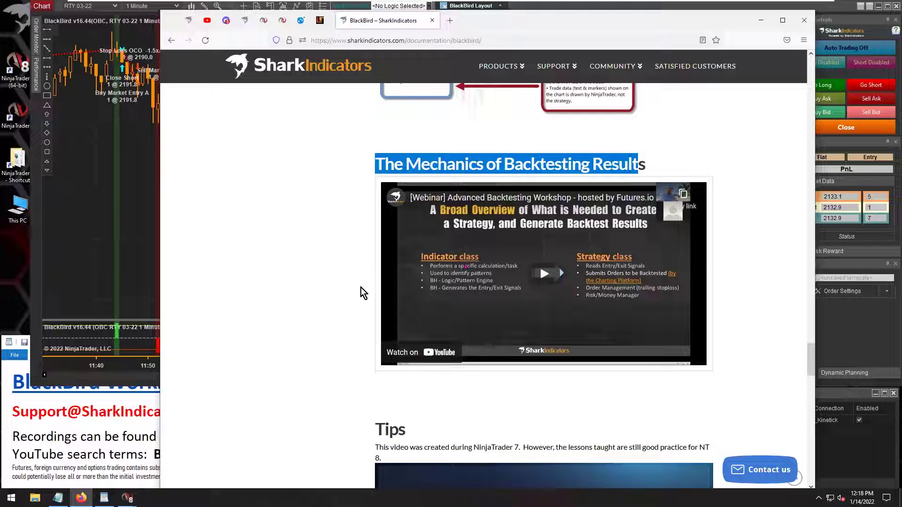
pyautogui.scroll(-6, 361, 288)
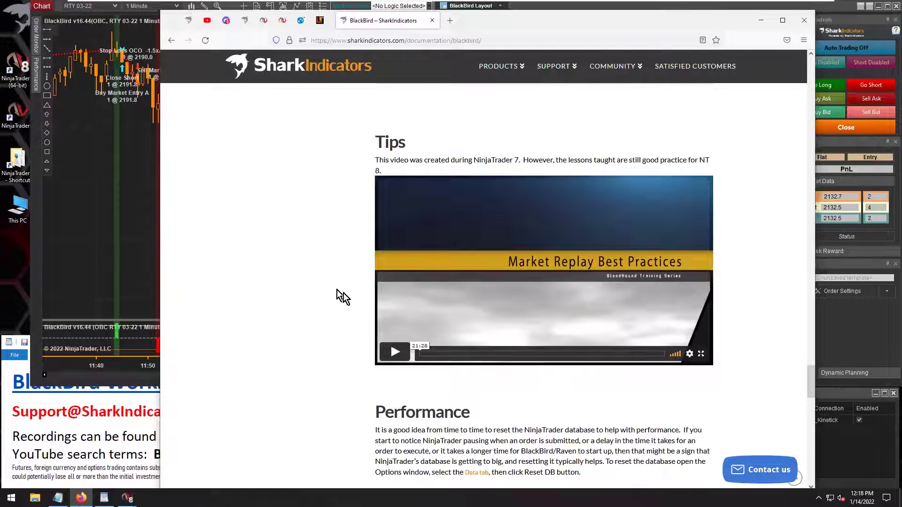
pyautogui.scroll(-6, 334, 305)
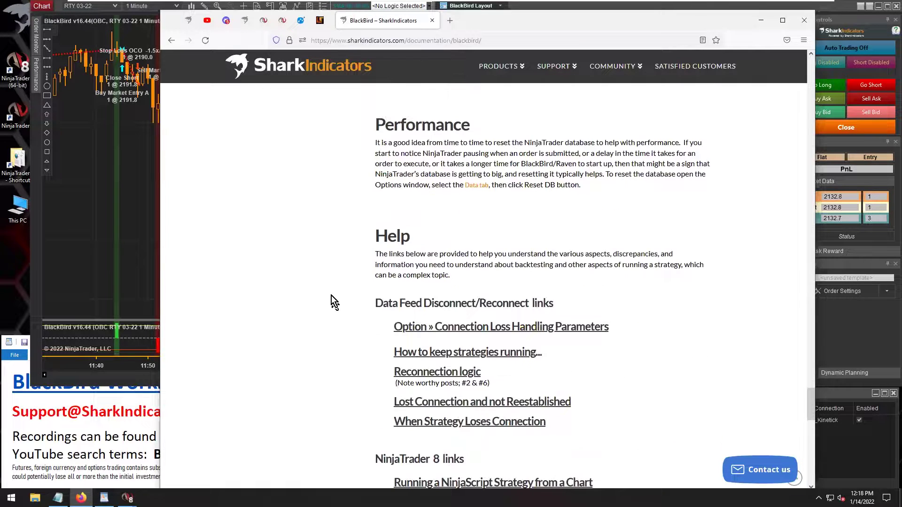
# - Highlight the Help heading and its list of help links
pyautogui.scroll(-2, 314, 303)
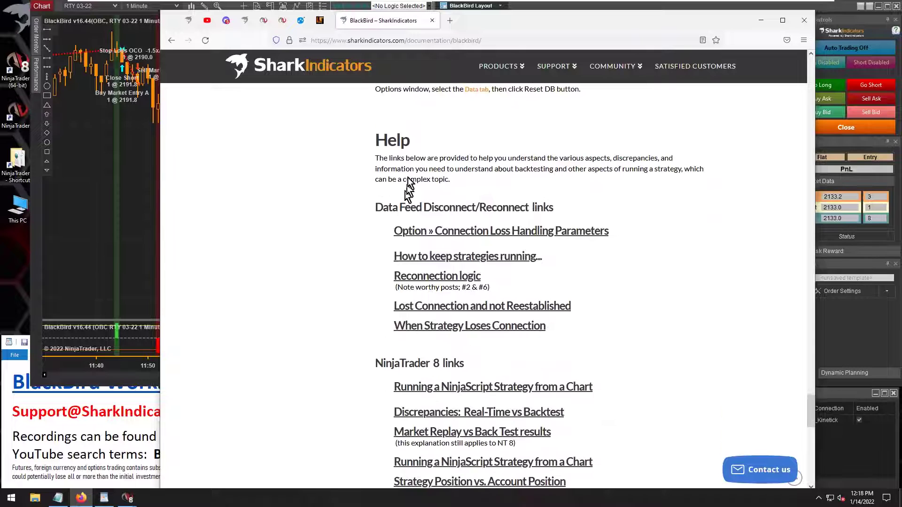
pyautogui.moveTo(375, 141); pyautogui.dragTo(447, 147)
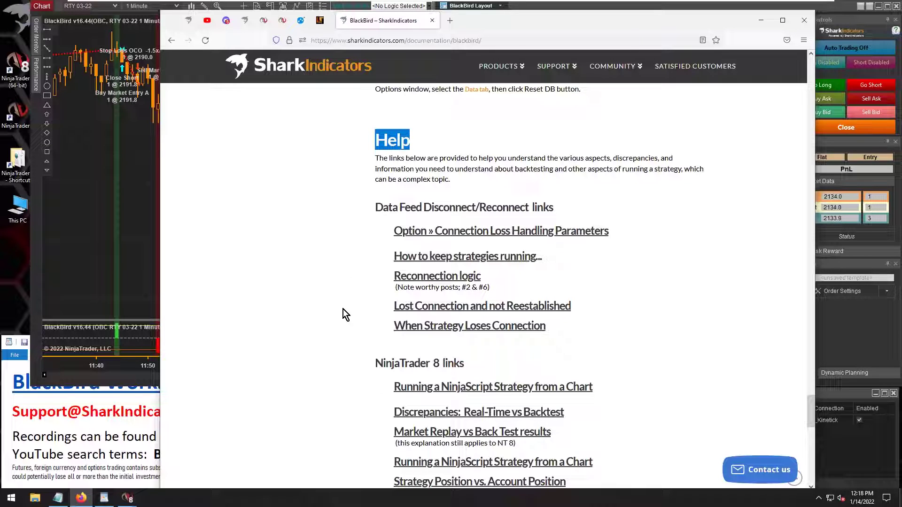
pyautogui.moveTo(413, 231); pyautogui.dragTo(578, 342)
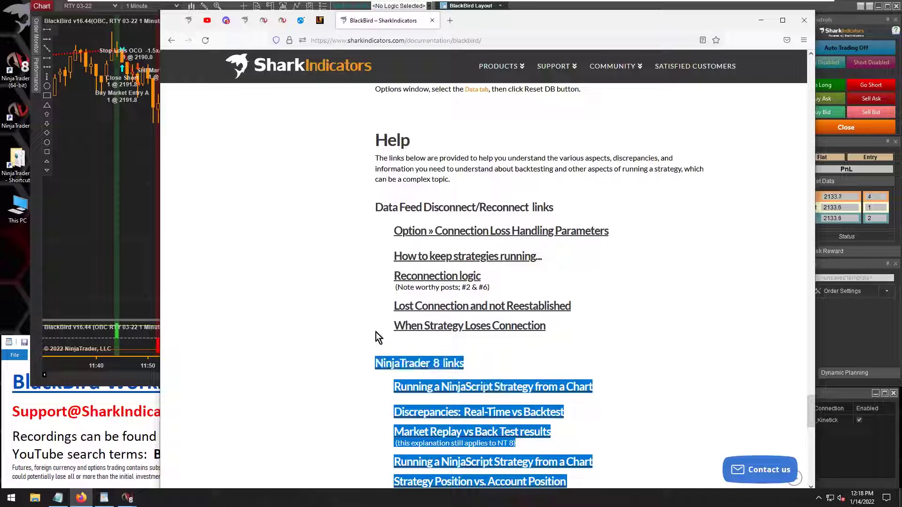
pyautogui.click(310, 325)
# - Highlight the NinjaTrader 8 links heading and the Discrepancies: Real-Time vs Backtest link
pyautogui.scroll(-3, 310, 325)
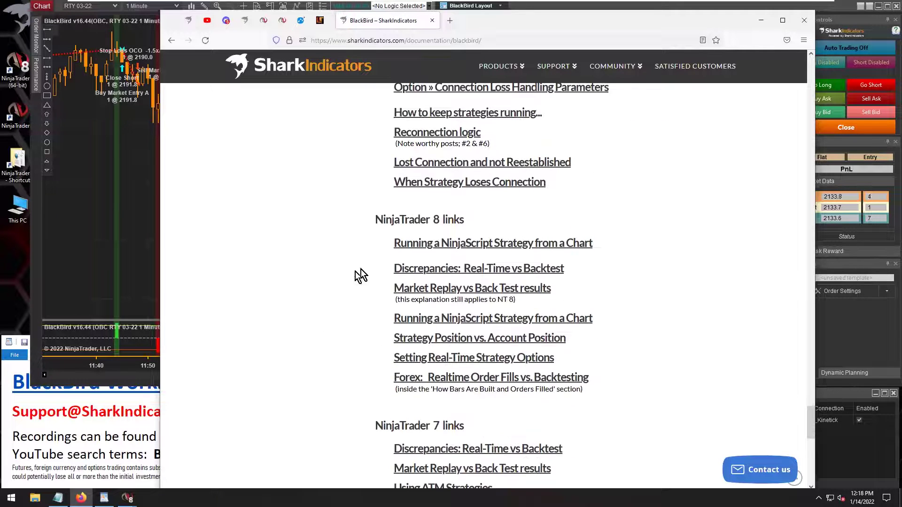
pyautogui.tripleClick(419, 219)
pyautogui.scroll(-1, 336, 286)
pyautogui.click(385, 220)
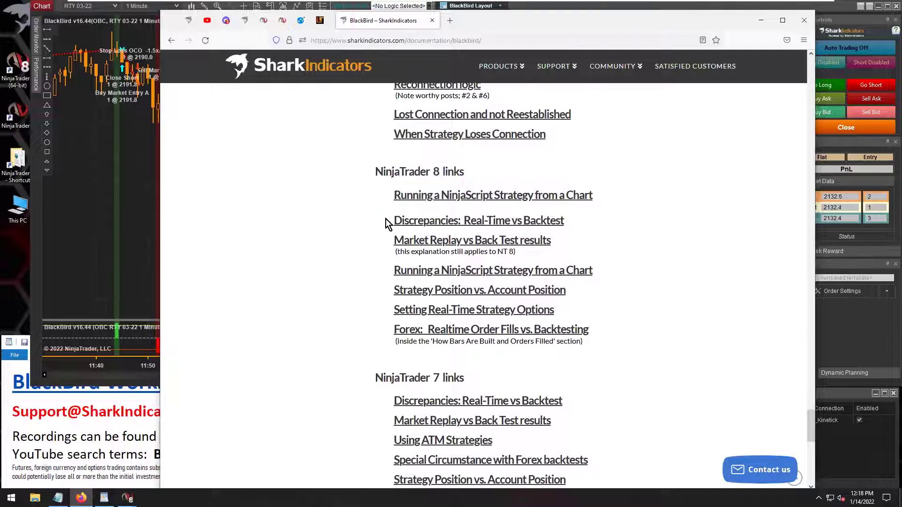
pyautogui.moveTo(386, 221); pyautogui.dragTo(578, 227)
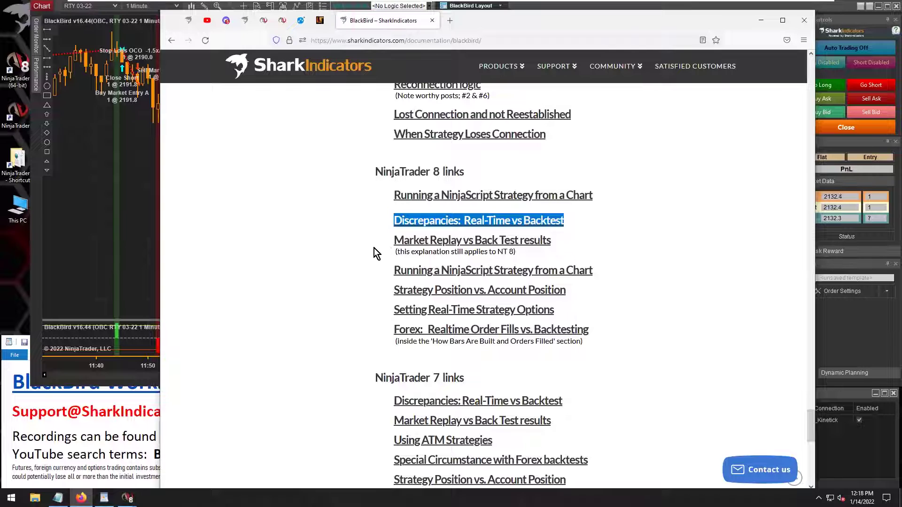
# - Highlight the Market Replay vs Back Test results link and its note that it applies to NT 8
pyautogui.moveTo(384, 242); pyautogui.dragTo(554, 246)
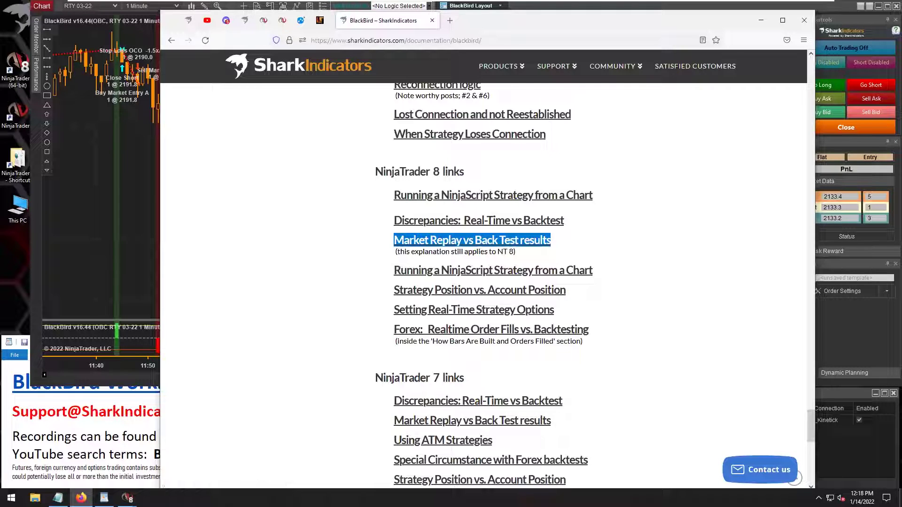
pyautogui.moveTo(396, 253); pyautogui.dragTo(502, 257)
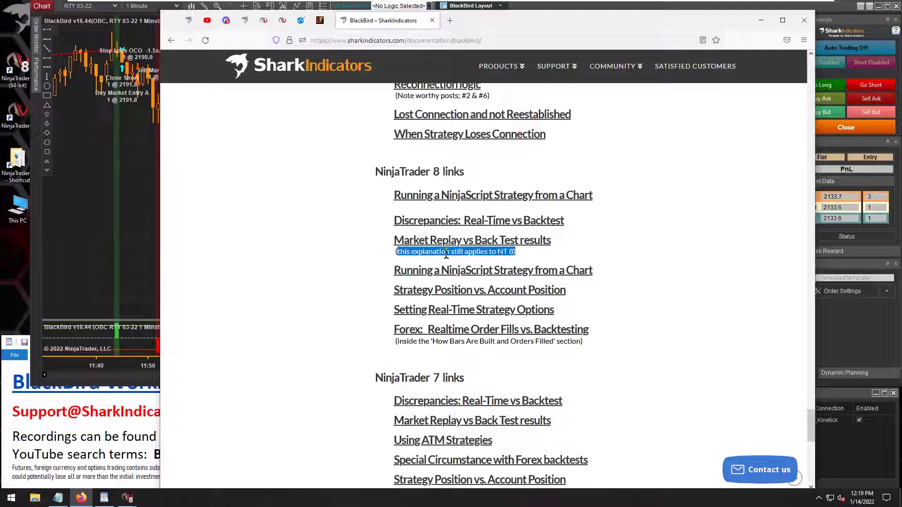
pyautogui.click(392, 243)
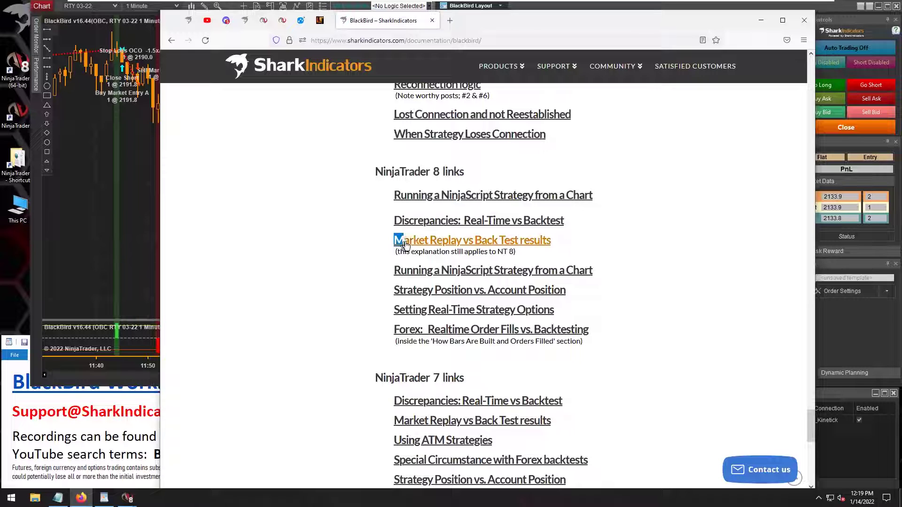
pyautogui.moveTo(397, 238); pyautogui.dragTo(461, 243)
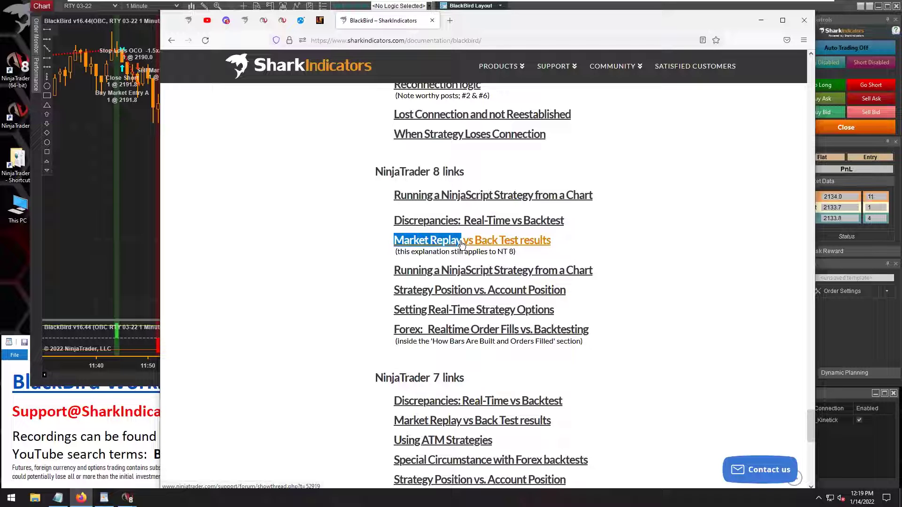
pyautogui.moveTo(462, 244); pyautogui.dragTo(540, 241)
pyautogui.click(584, 249)
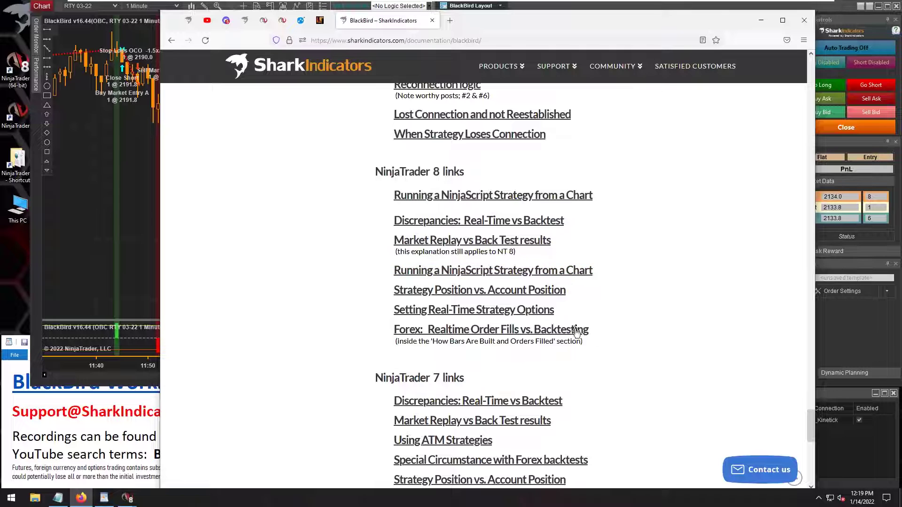
pyautogui.scroll(4, 653, 355)
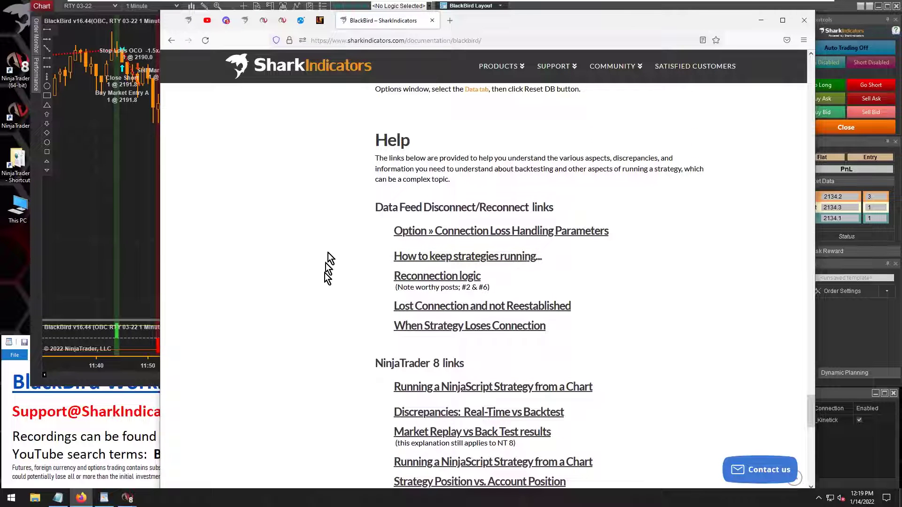
# - Highlight the full NinjaTrader 8 links block through Forex: Realtime Order Fills vs. Backtesting
pyautogui.scroll(-1, 325, 276)
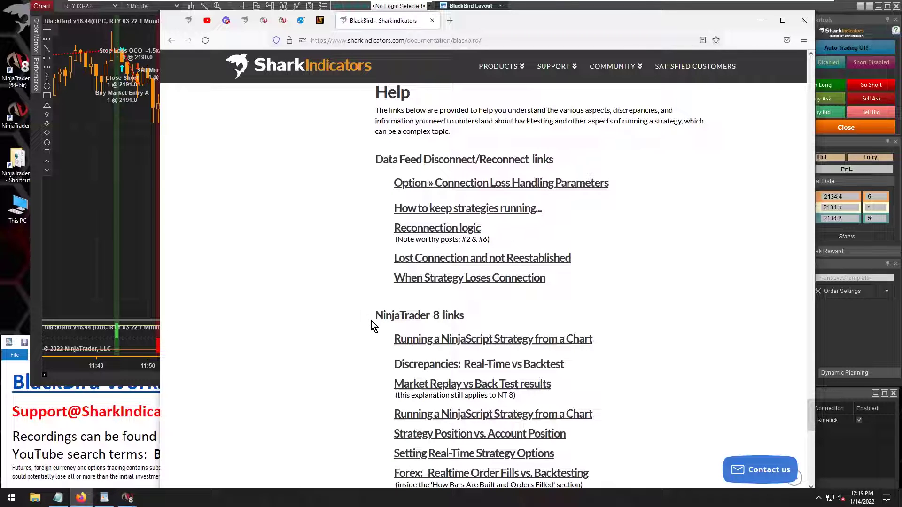
pyautogui.moveTo(380, 316); pyautogui.dragTo(585, 422)
pyautogui.scroll(-1, 583, 422)
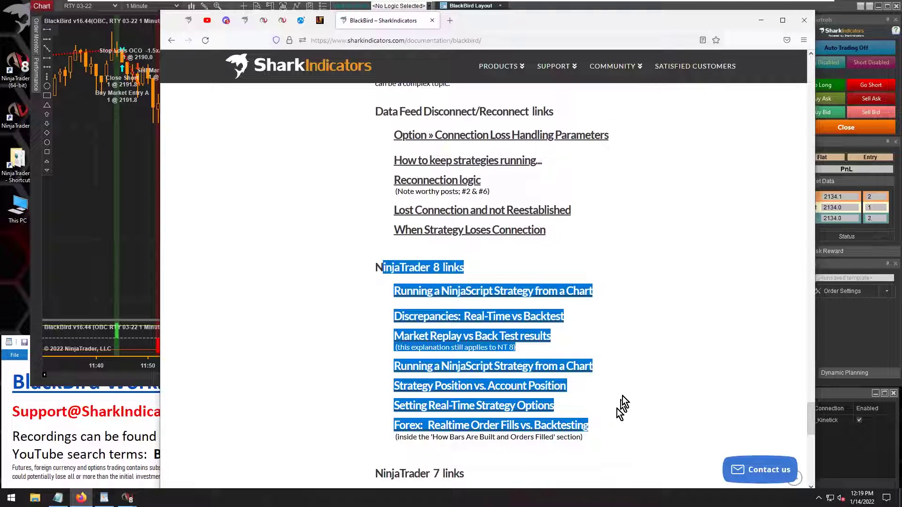
pyautogui.click(624, 378)
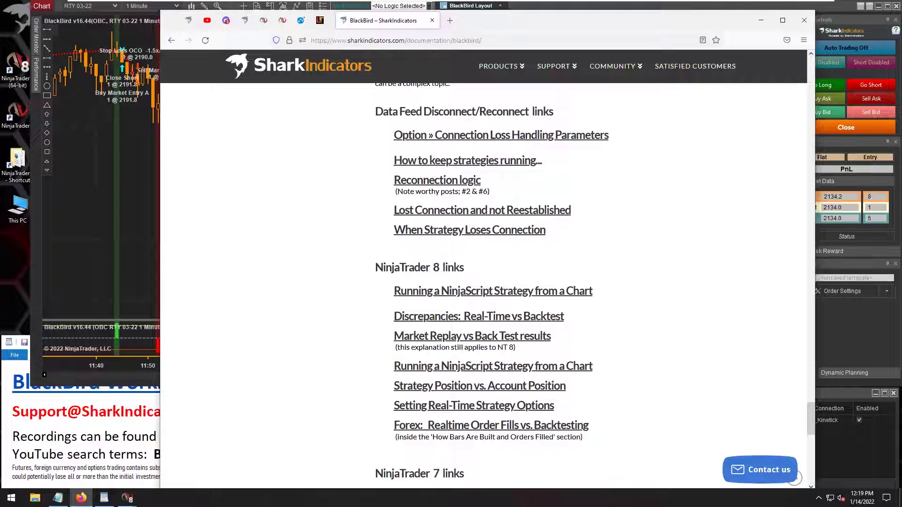